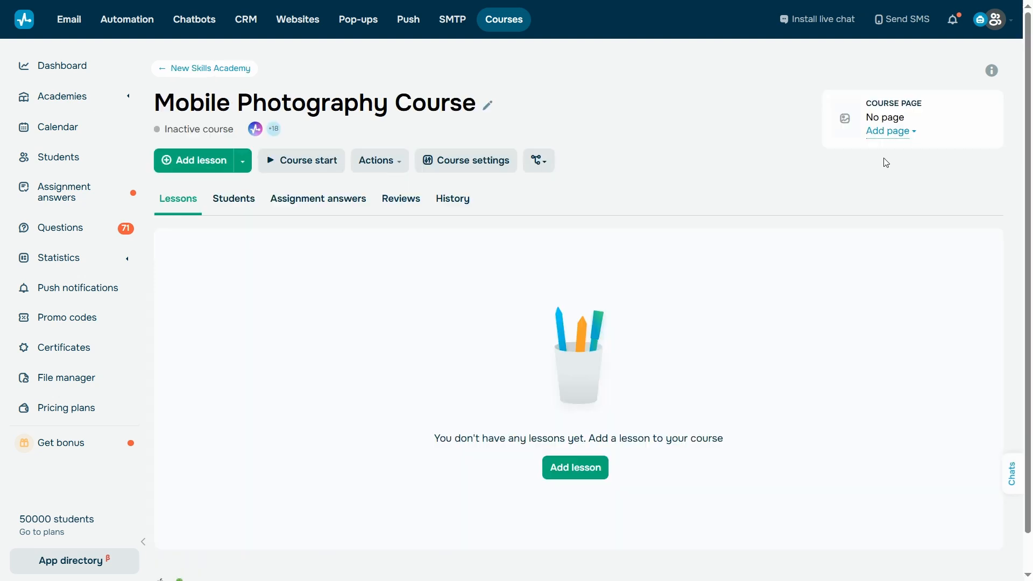
# Start creating a new course page for the Mobile Photography Course.
pyautogui.click(893, 131)
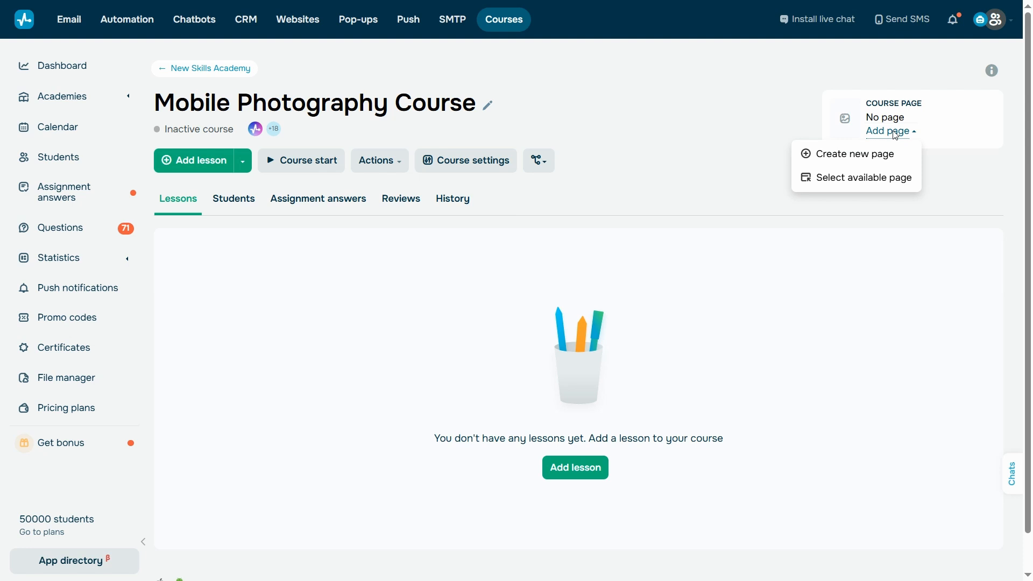
pyautogui.click(906, 157)
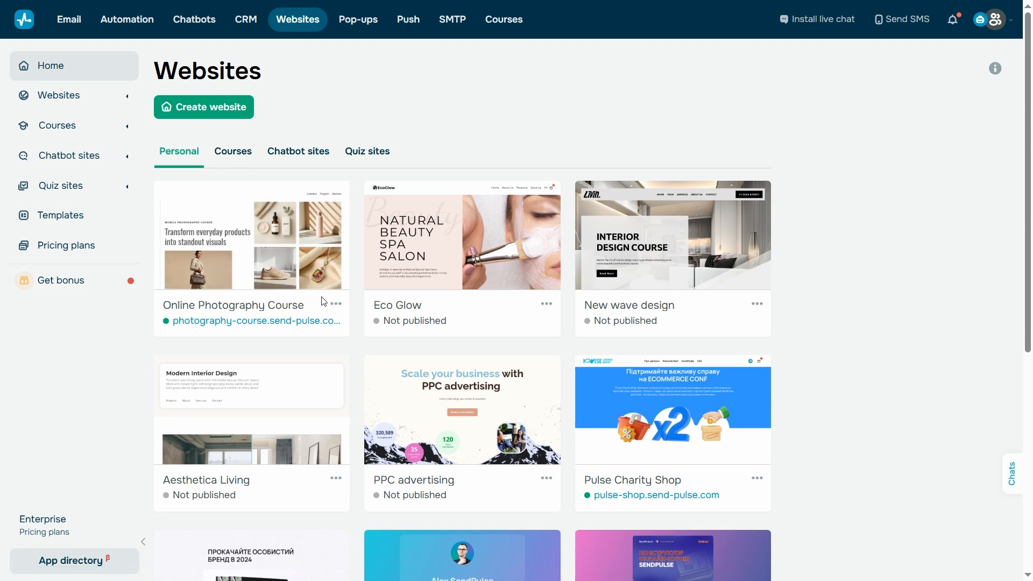
# Open the Online Photography Course website for editing and save its opening "Transform everyday products into standout visuals" block to the gallery.
pyautogui.click(337, 305)
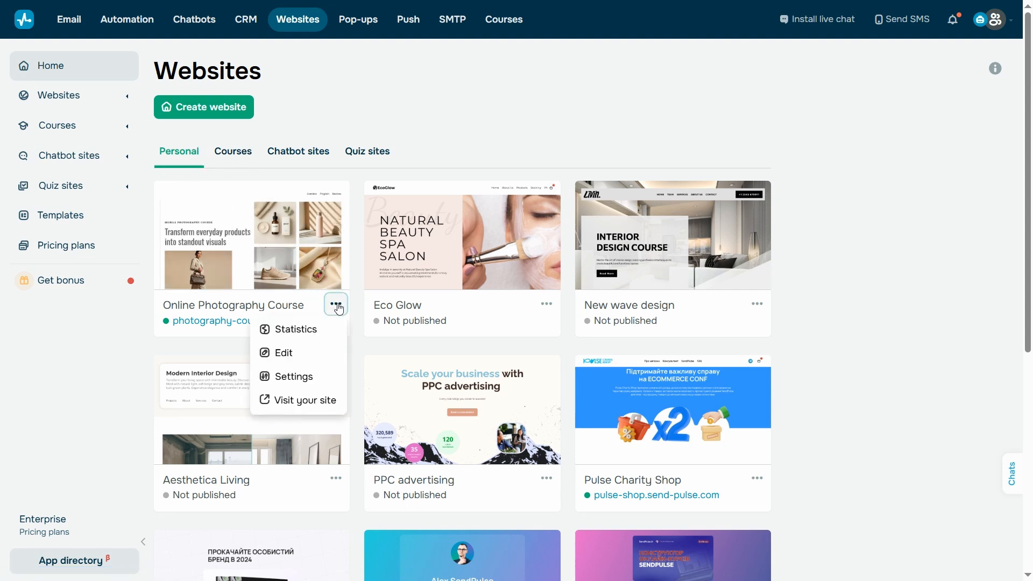
pyautogui.click(308, 359)
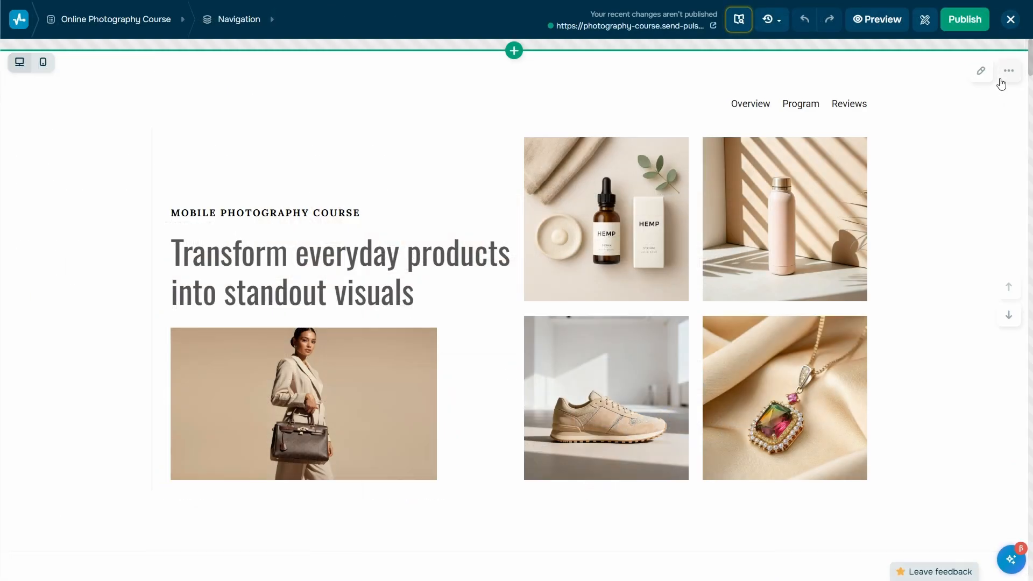
pyautogui.click(1002, 81)
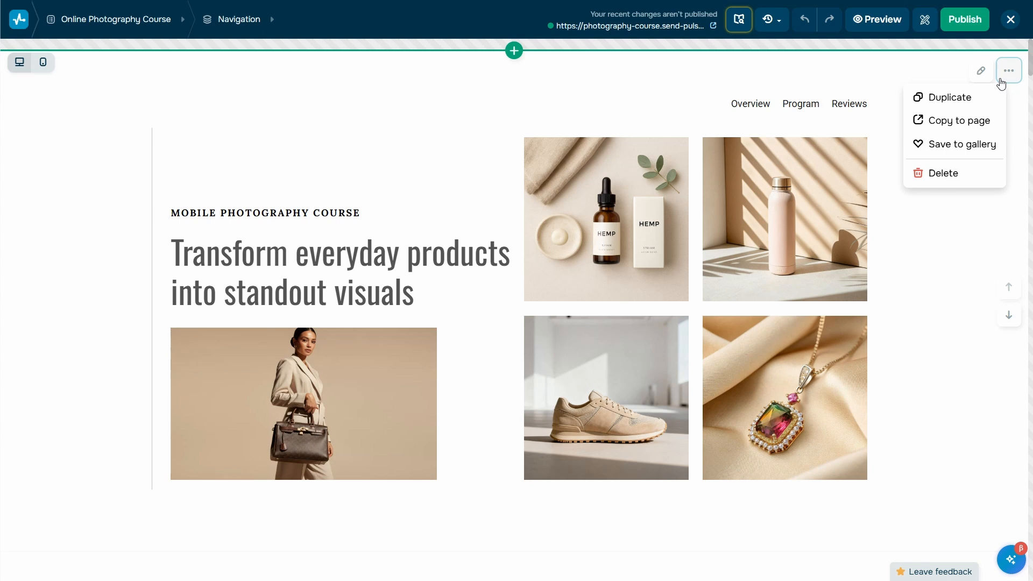
pyautogui.click(984, 146)
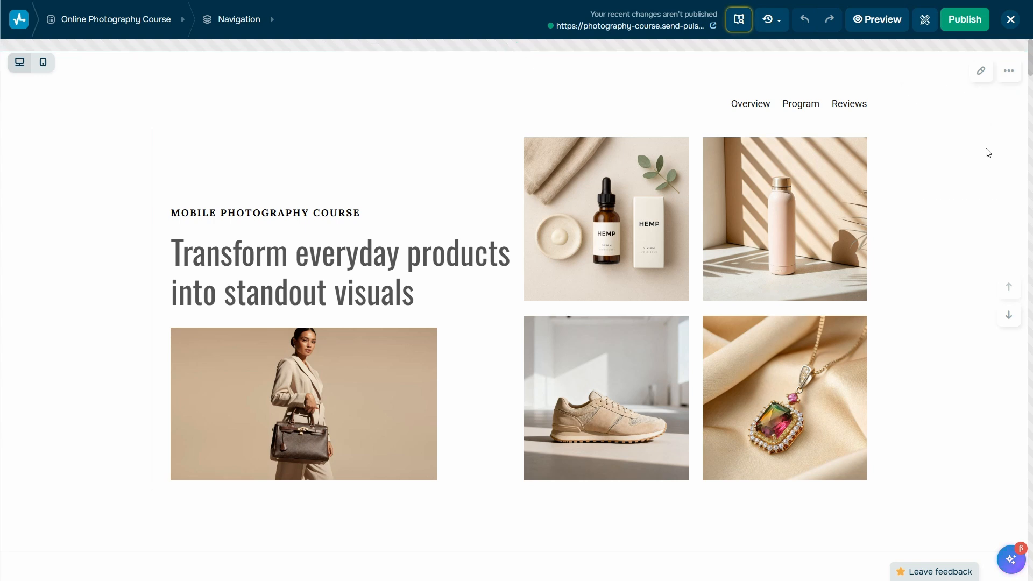
# Save the "What you'll gain after the course" block to the gallery and open the options of the "Who this course is for" block.
pyautogui.scroll(-8, 995, 140)
pyautogui.click(1011, 105)
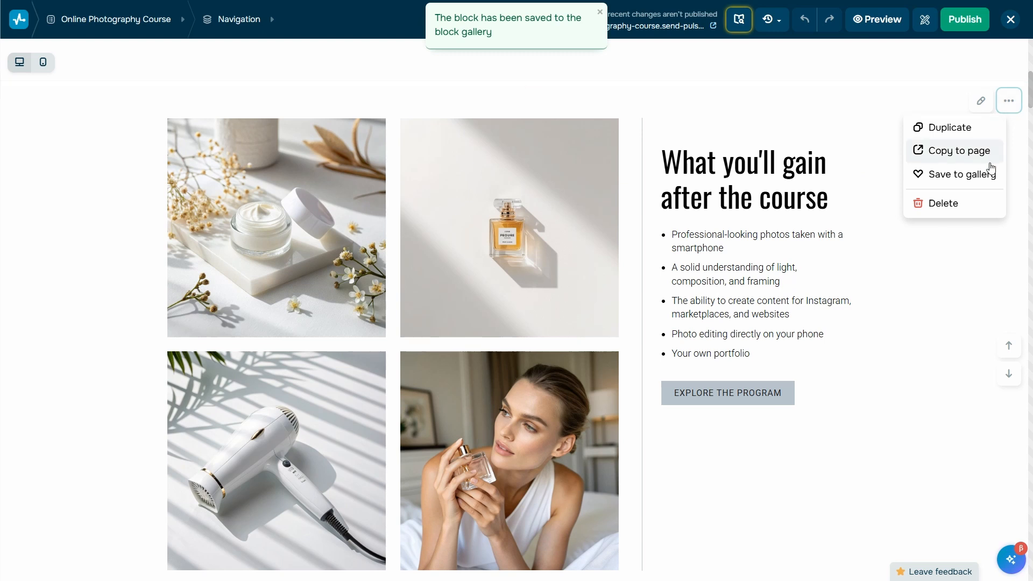
pyautogui.click(991, 177)
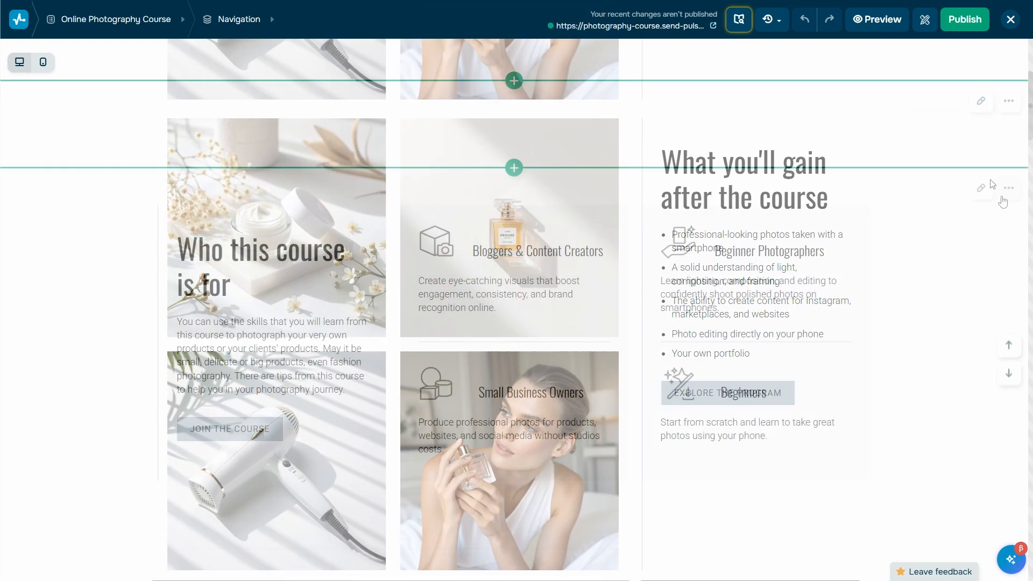
pyautogui.click(1009, 187)
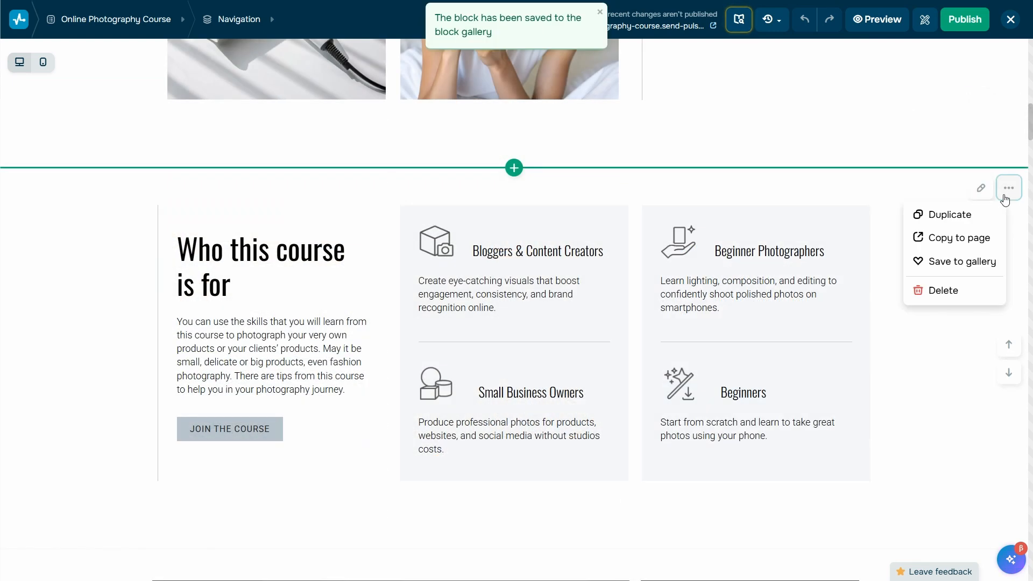
pyautogui.click(513, 549)
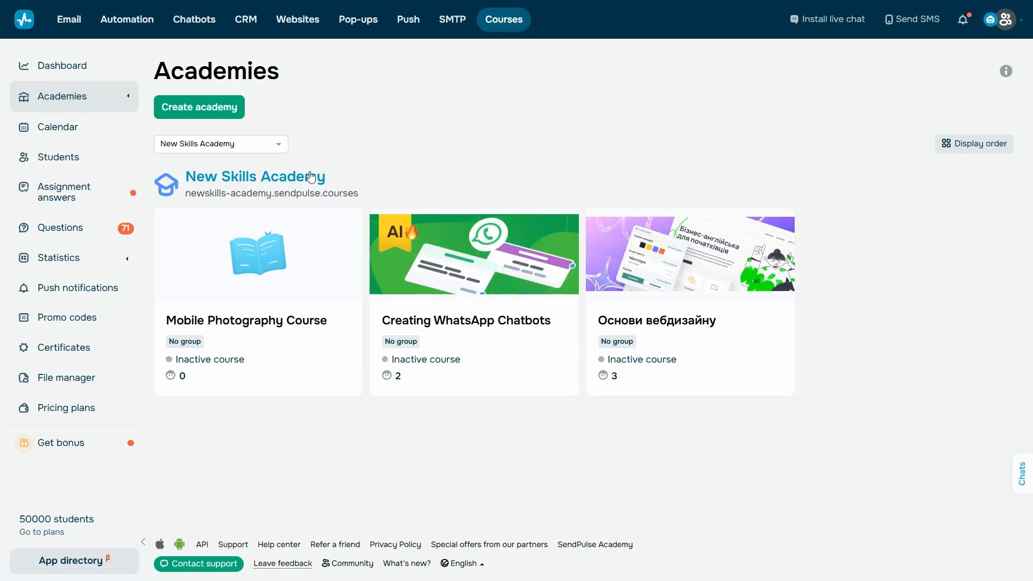
# Open the Mobile Photography Course in New Skills Academy and add an empty course page with the URL ending photography-course.
pyautogui.click(269, 177)
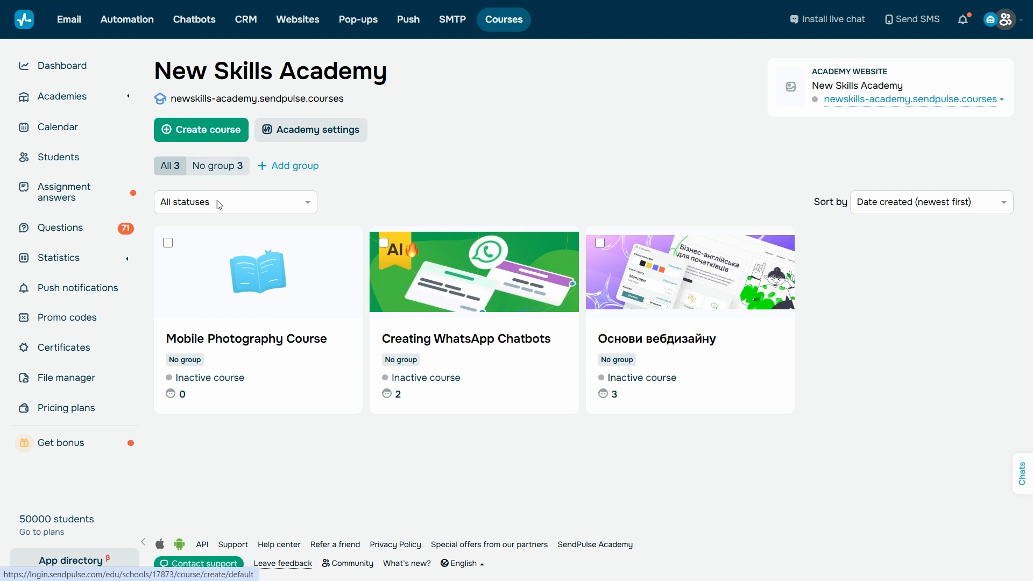
pyautogui.click(272, 296)
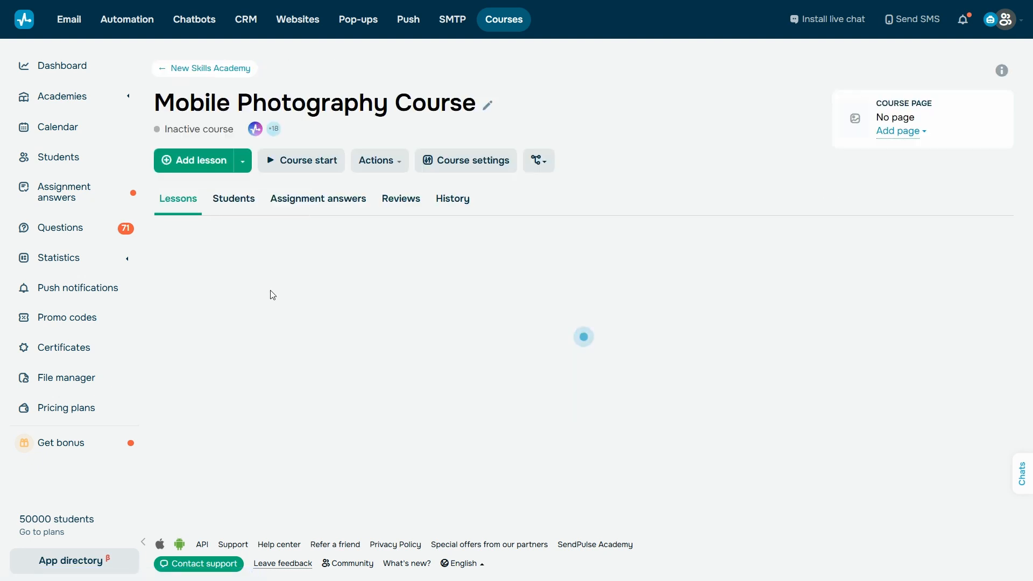
pyautogui.click(910, 134)
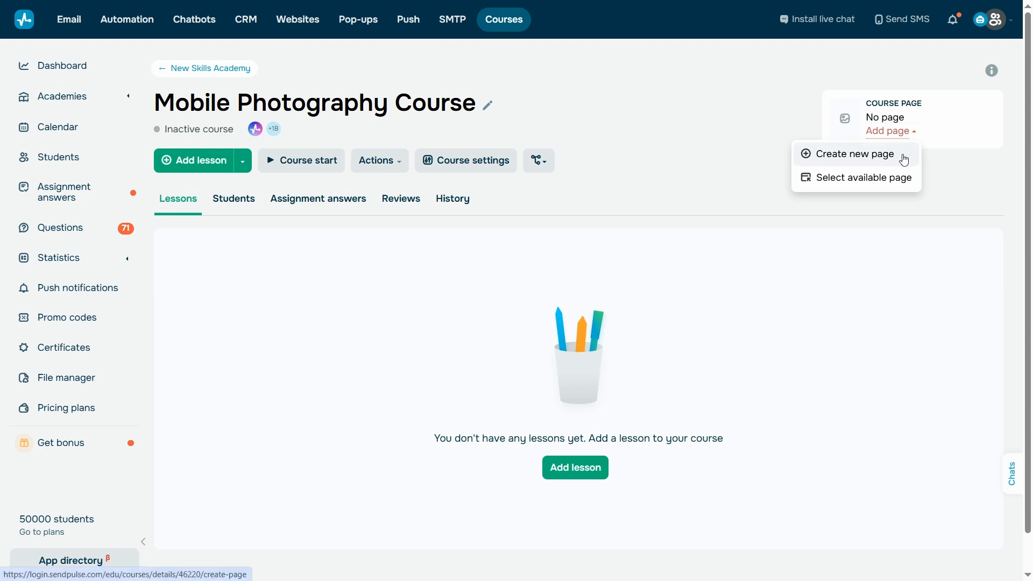
pyautogui.click(904, 156)
pyautogui.click(755, 171)
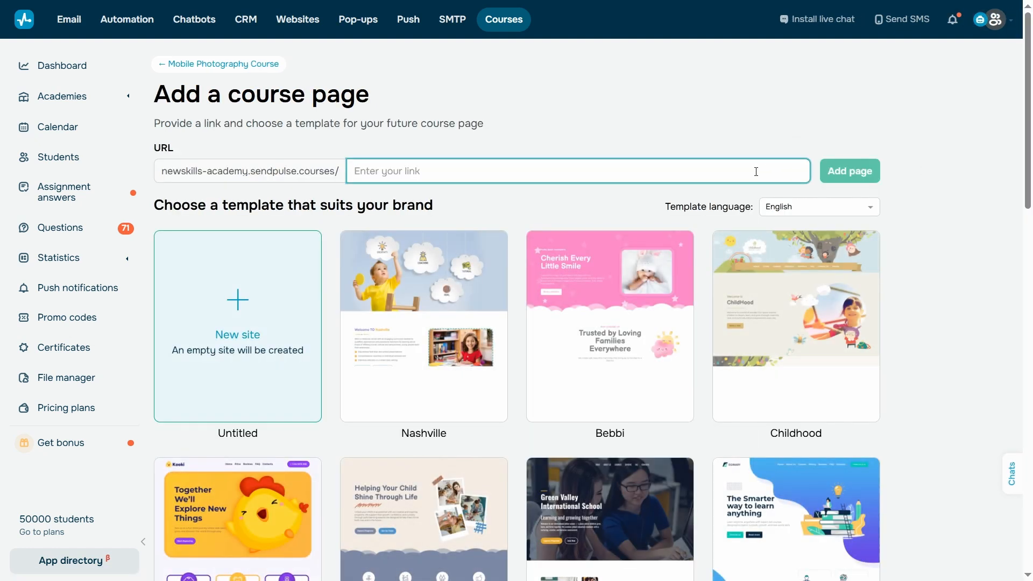
pyautogui.write('photography-course')
pyautogui.click(618, 204)
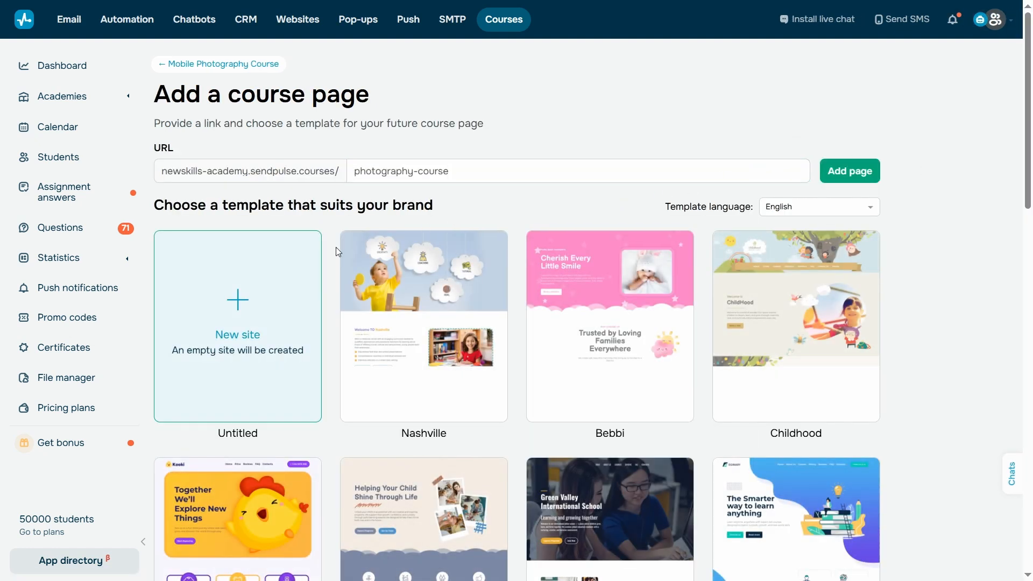
pyautogui.click(271, 361)
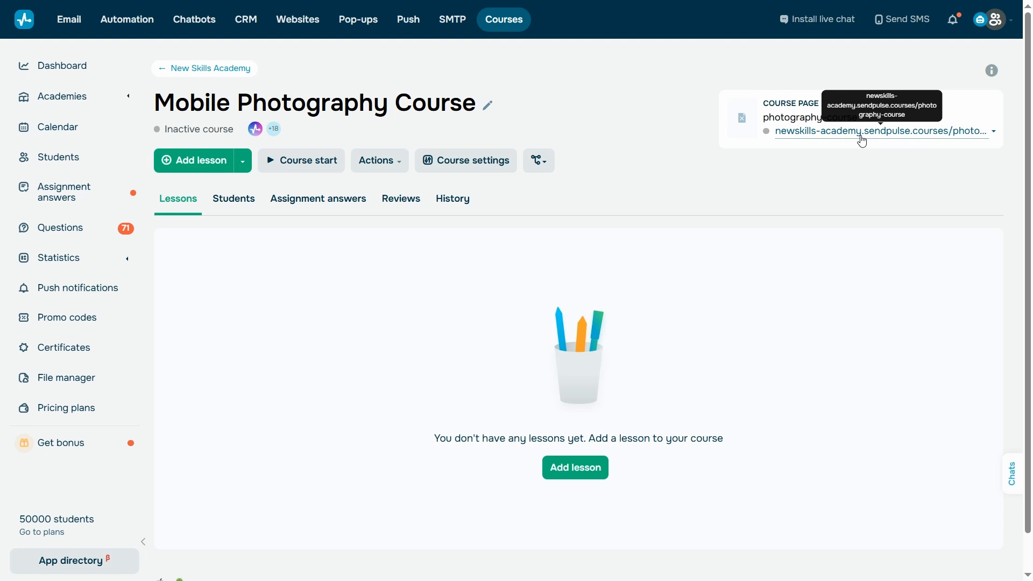
# Open the New Skills Academy website among the course sites and add a new page from scratch.
pyautogui.click(982, 135)
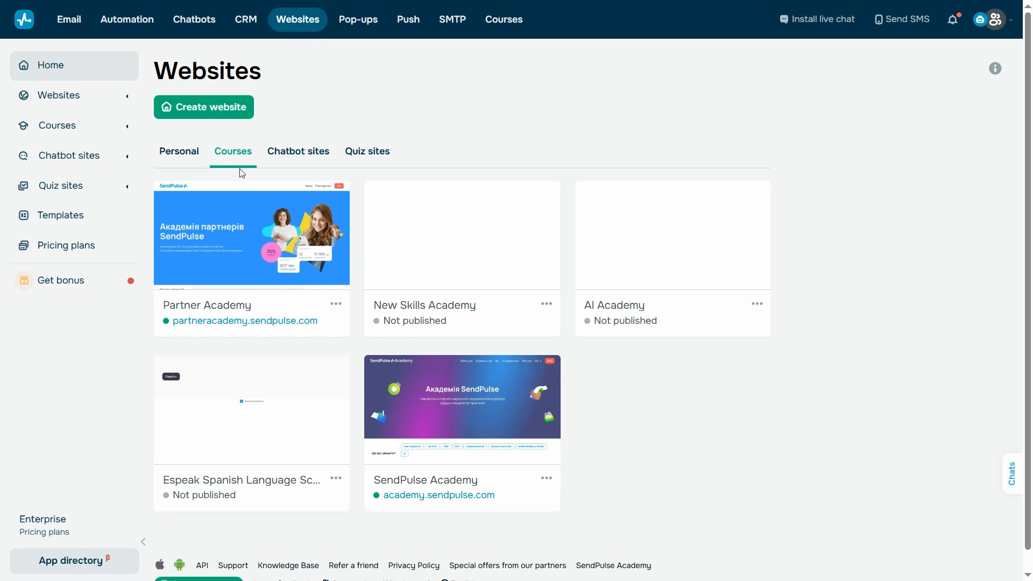
pyautogui.click(455, 307)
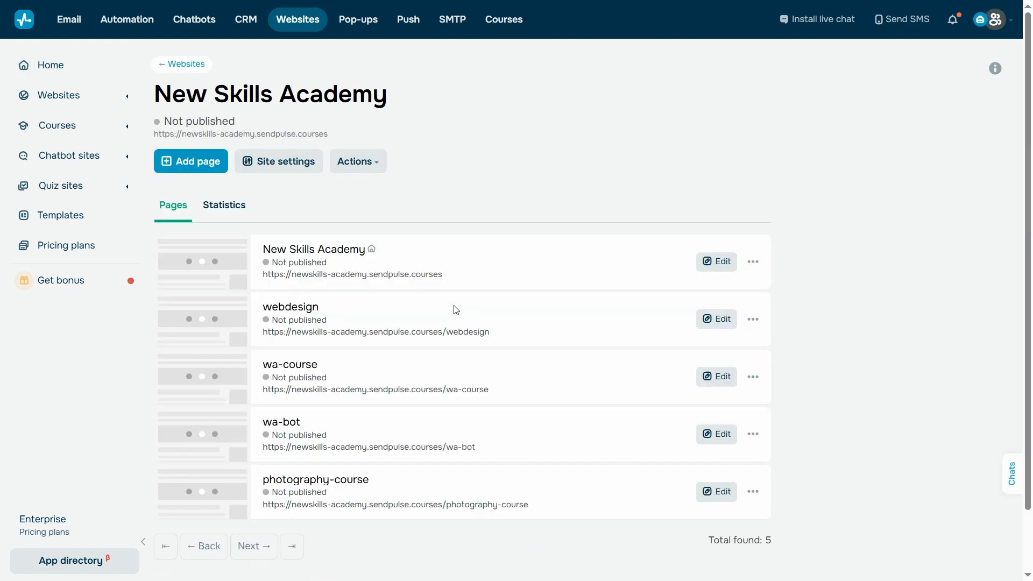
pyautogui.click(196, 171)
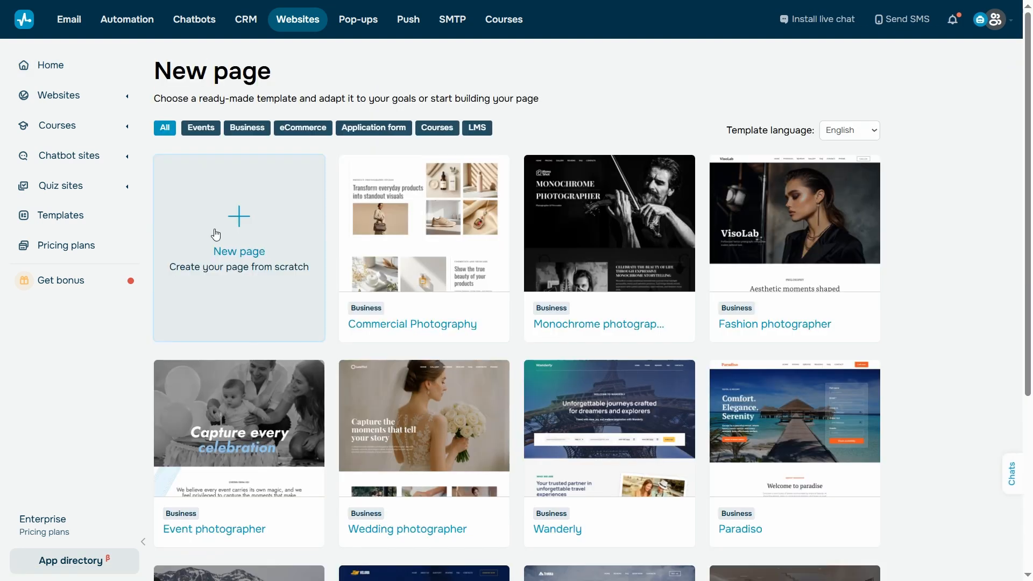
pyautogui.click(216, 240)
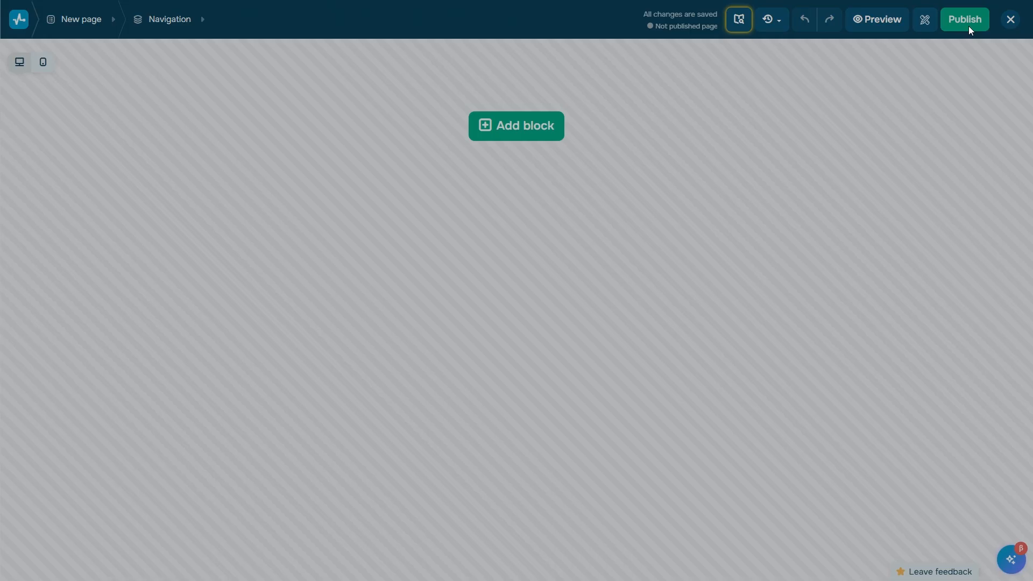
# Publish the blank page with the title "Mobile Photography Course" and the URL ending photography.
pyautogui.click(968, 26)
pyautogui.write('photography')
pyautogui.click(401, 160)
pyautogui.write('Mobile Photography Course')
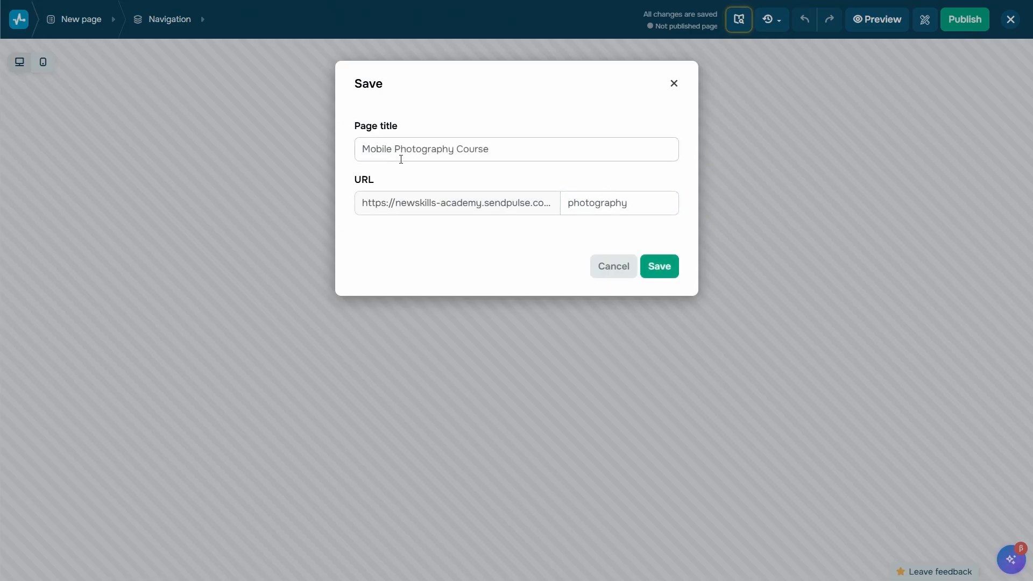
pyautogui.click(671, 274)
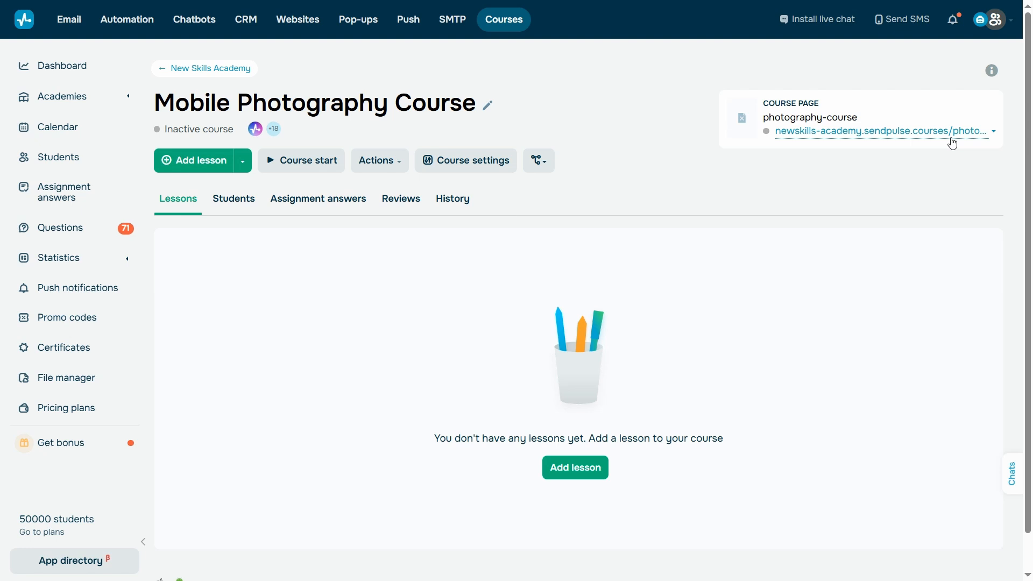
# Change the course page of the Mobile Photography Course to newskills-academy.sendpulse.courses/photography.
pyautogui.click(952, 140)
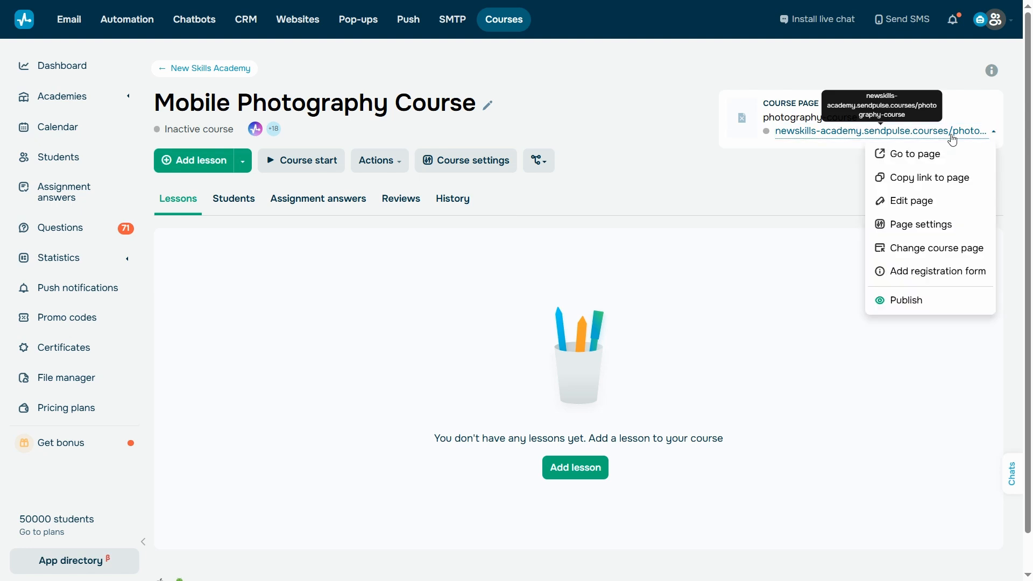
pyautogui.click(910, 249)
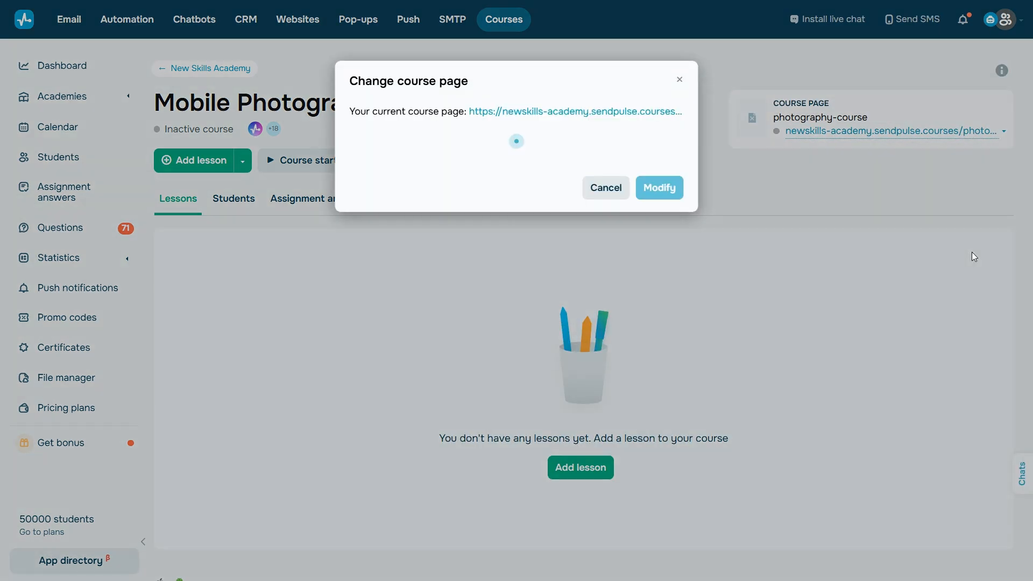
pyautogui.click(494, 171)
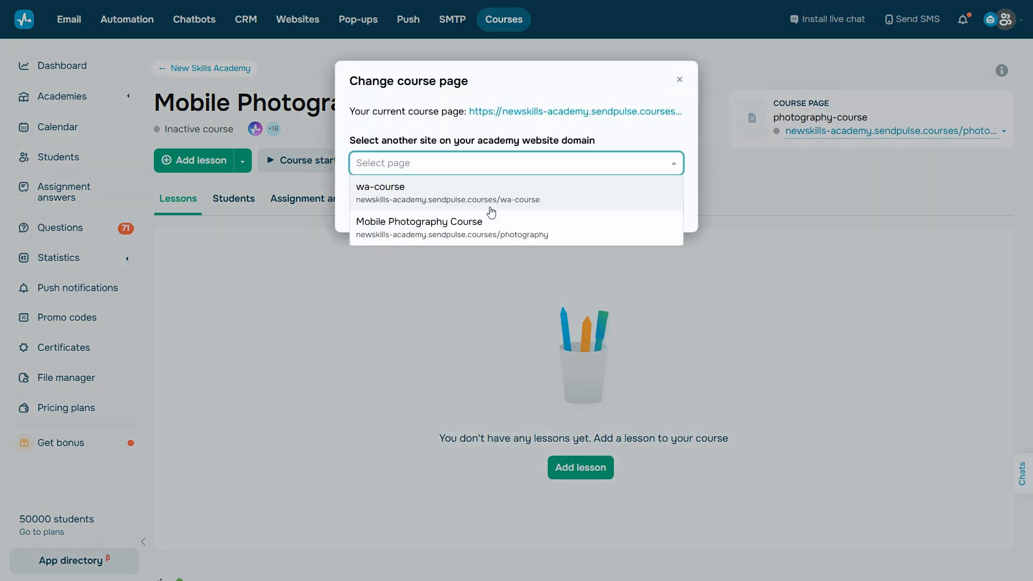
pyautogui.click(554, 225)
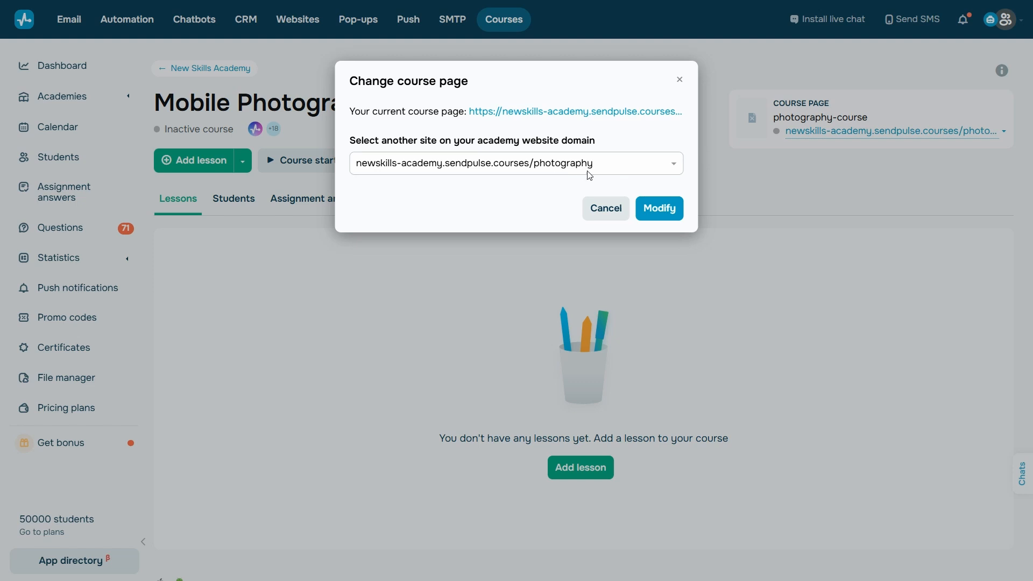
pyautogui.click(657, 208)
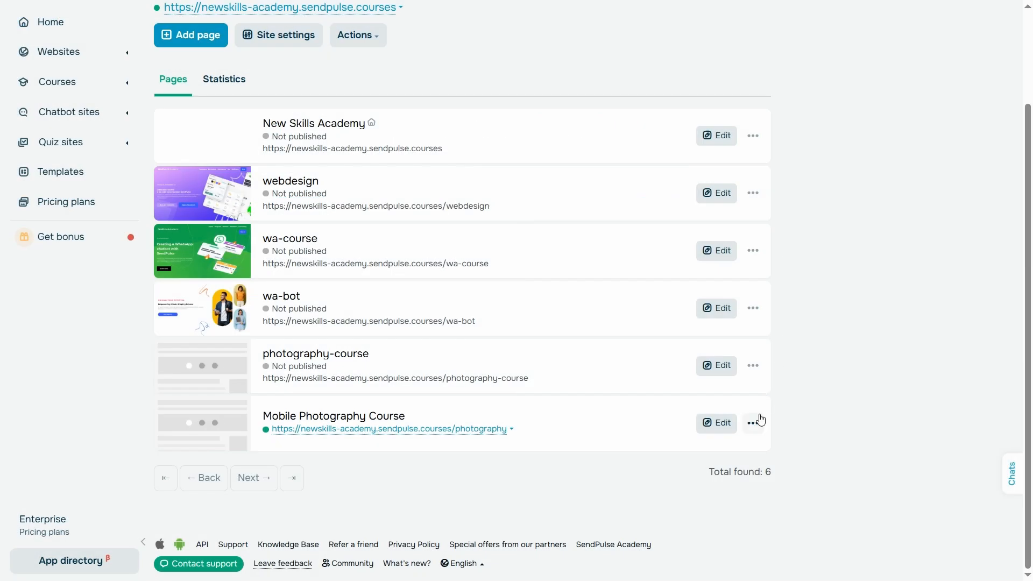
# Review the general settings of the Mobile Photography Course page and leave them without saving.
pyautogui.click(753, 423)
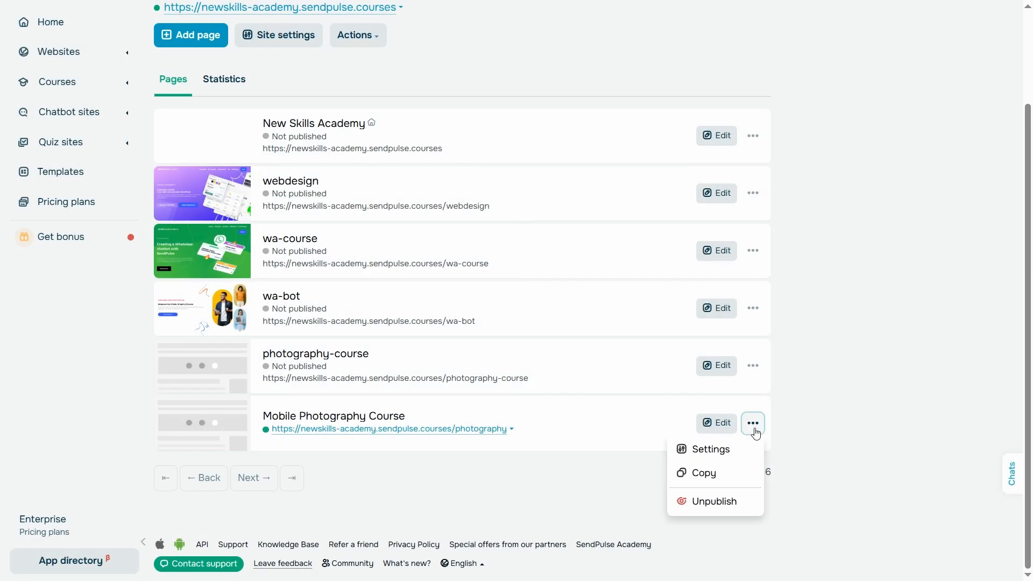
pyautogui.click(744, 448)
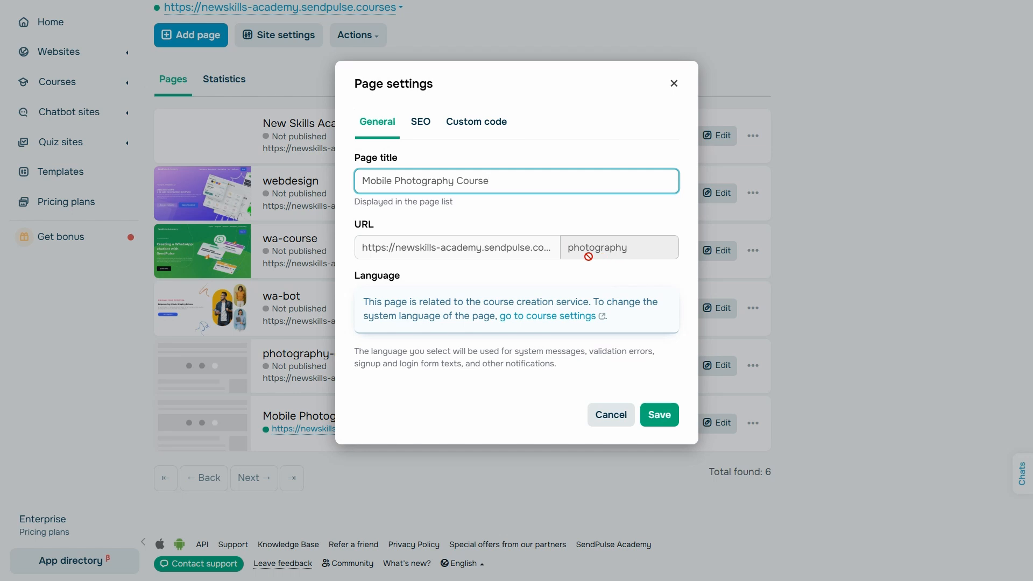
pyautogui.click(614, 420)
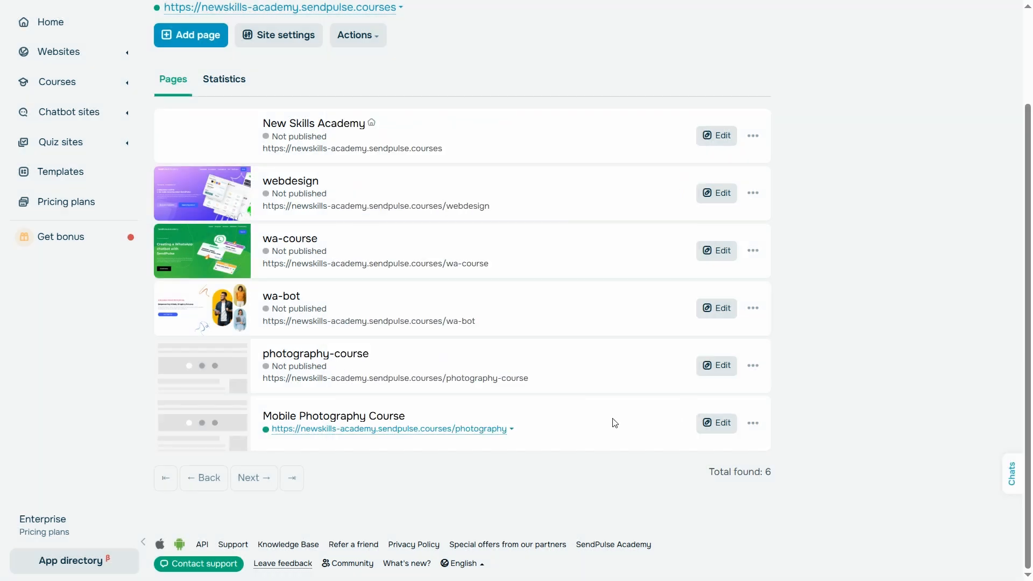
# Set up a copy of the Mobile Photography Course page titled "Mobile Photography Course" with the URL ending photography-classes.
pyautogui.click(753, 425)
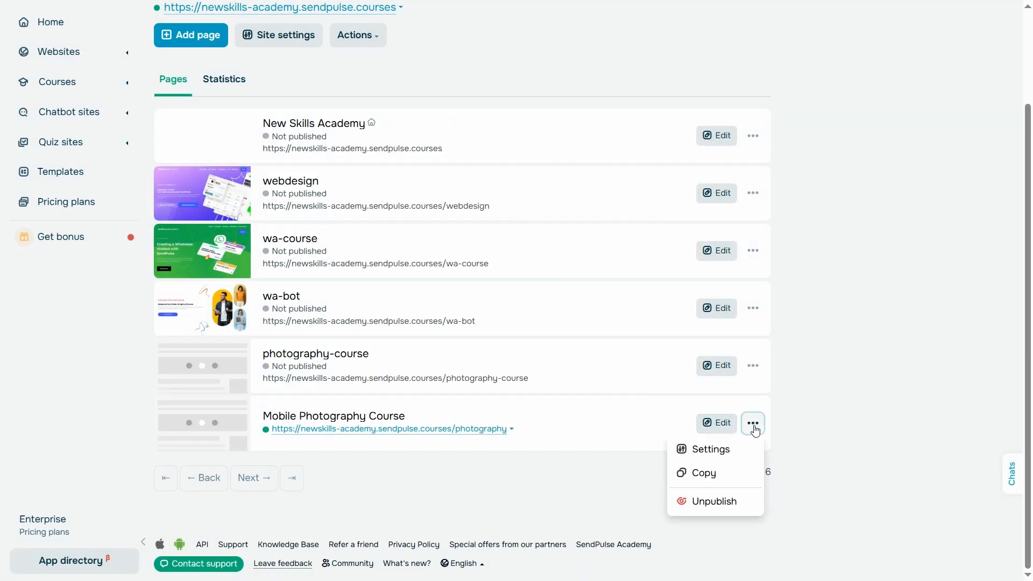
pyautogui.click(734, 473)
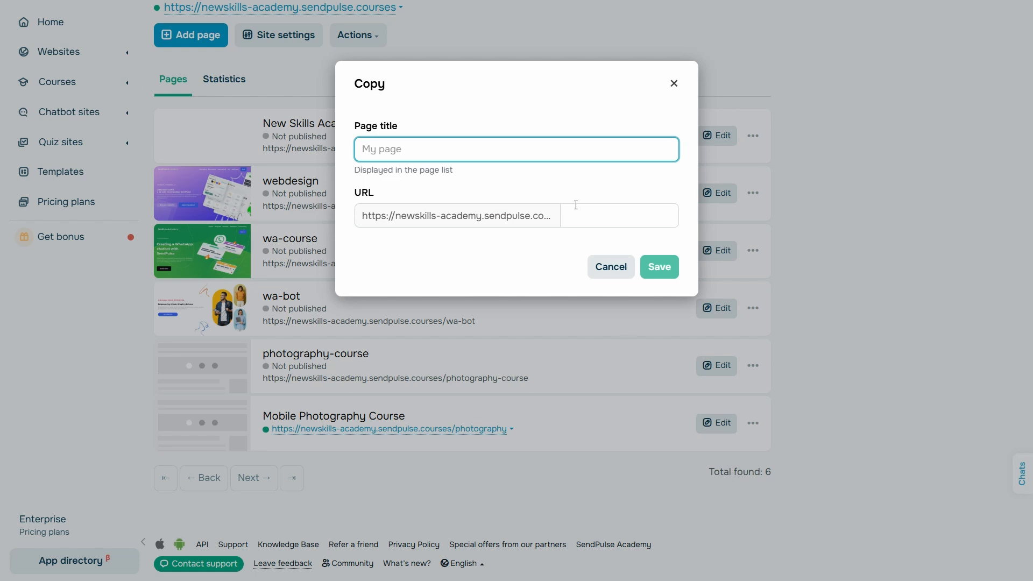
pyautogui.write('Mobile Photography Course')
pyautogui.click(592, 215)
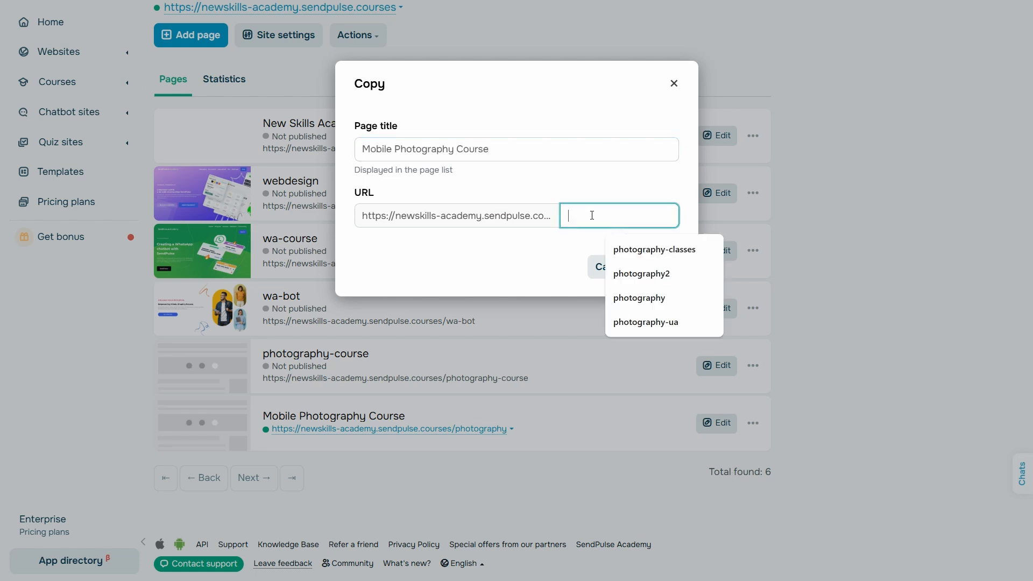
pyautogui.click(636, 249)
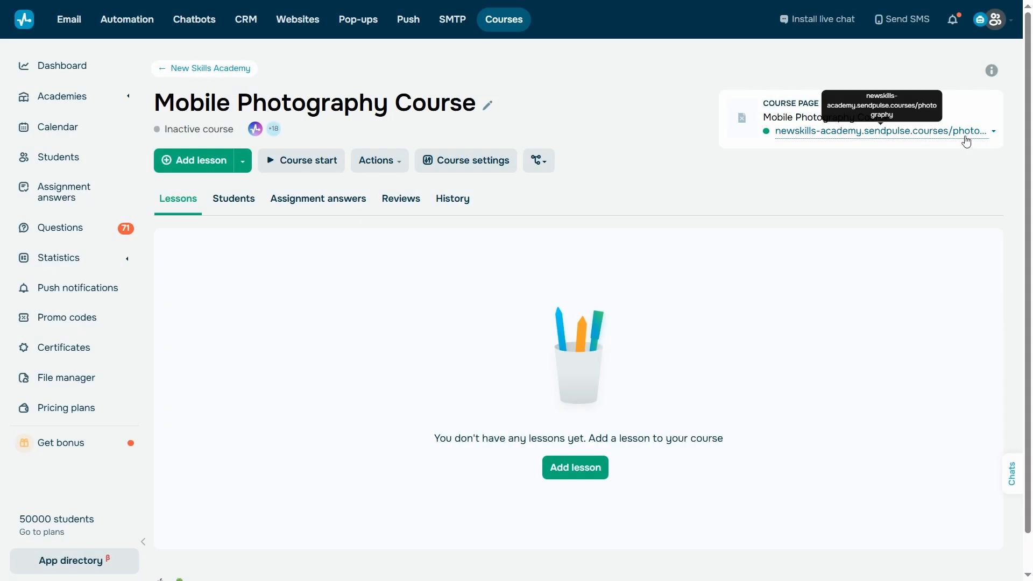
# Open the page linked to the Mobile Photography Course for editing.
pyautogui.click(966, 134)
pyautogui.click(949, 205)
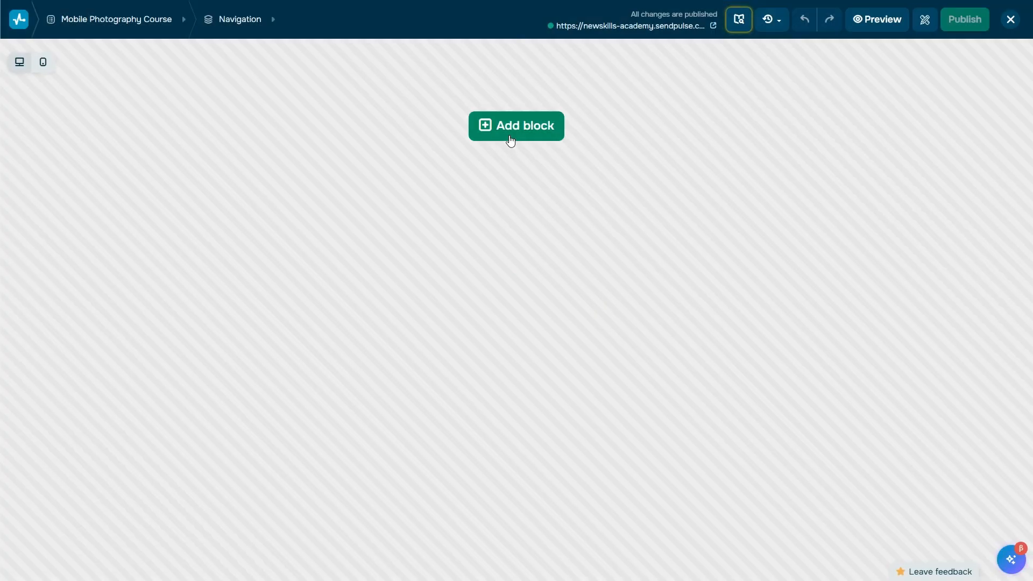
# Add the saved hero block "Transform everyday products into standout visuals" to the empty course page.
pyautogui.click(510, 140)
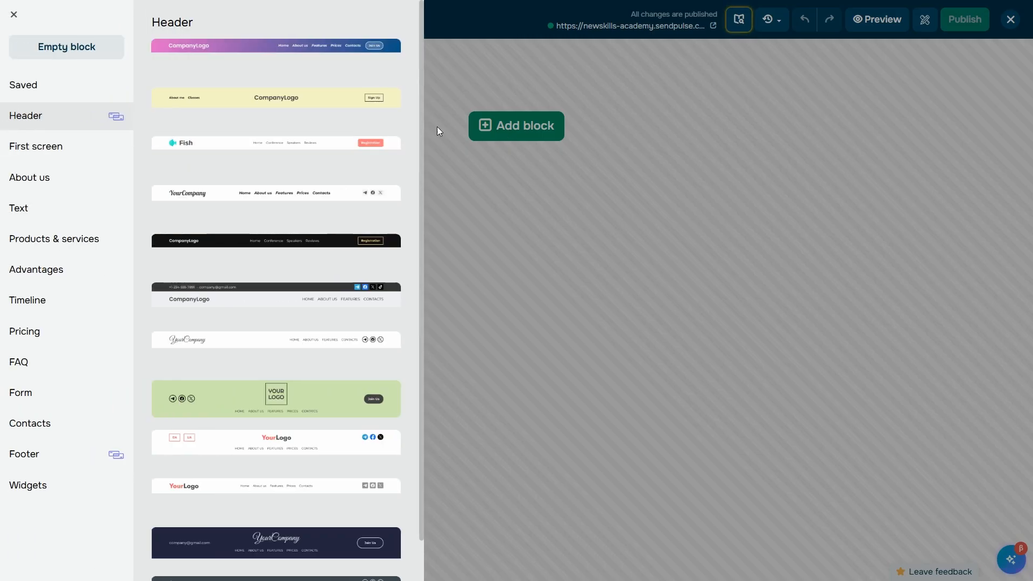
pyautogui.click(89, 92)
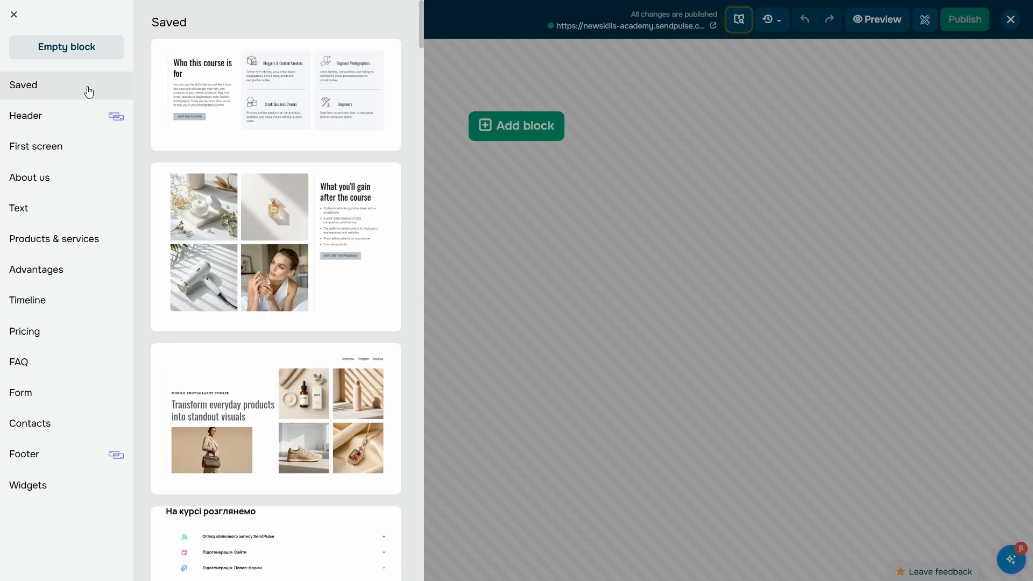
pyautogui.click(258, 378)
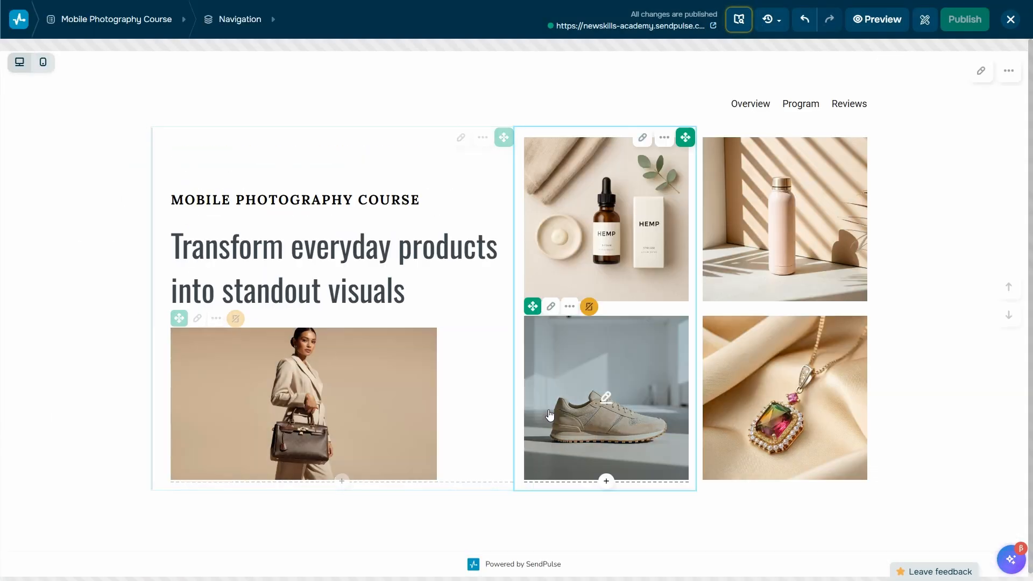
# Add the saved blocks "What you'll gain after the course" and "Who this course is for" below the hero block.
pyautogui.click(512, 544)
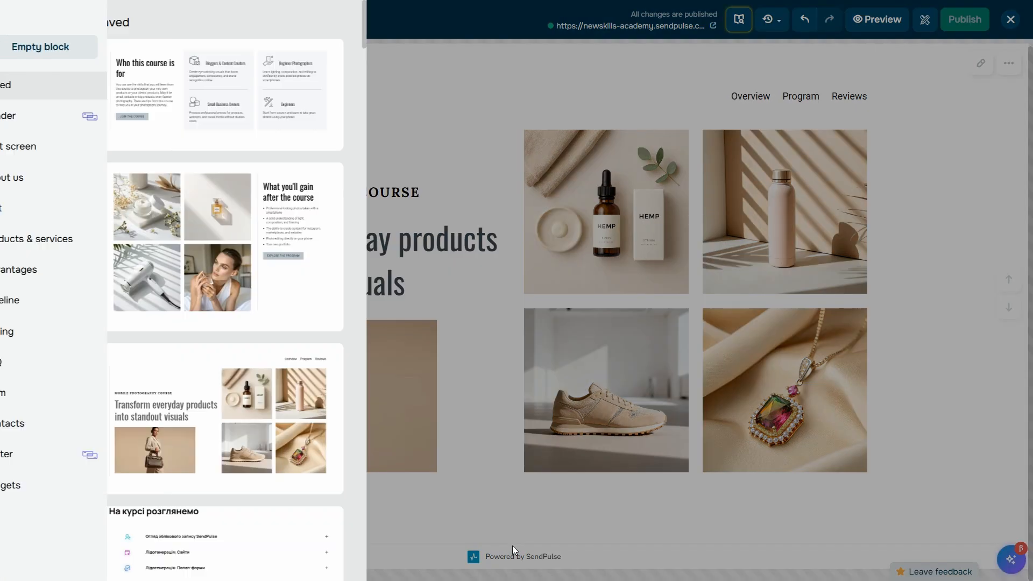
pyautogui.moveTo(360, 304)
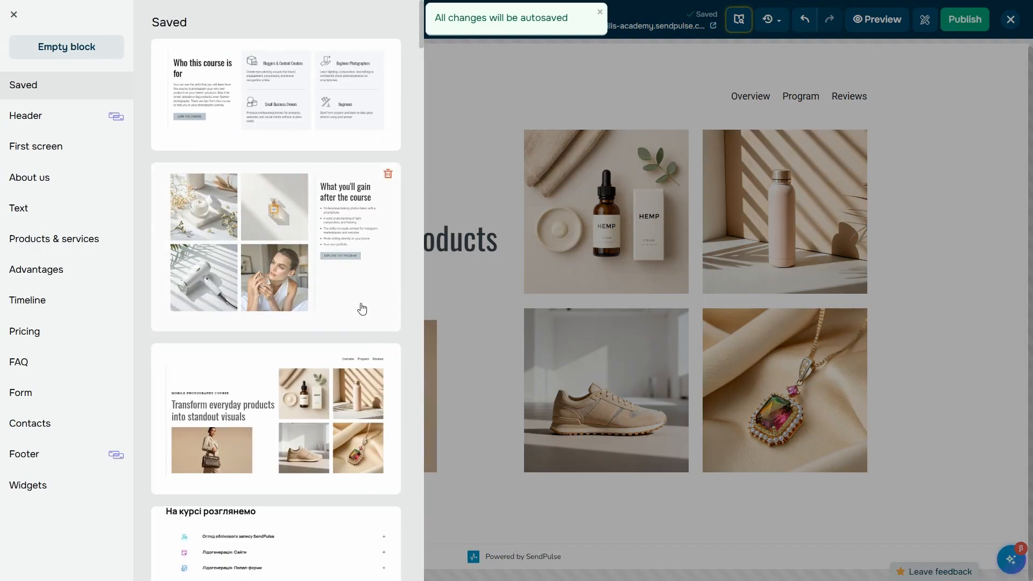
pyautogui.click(362, 308)
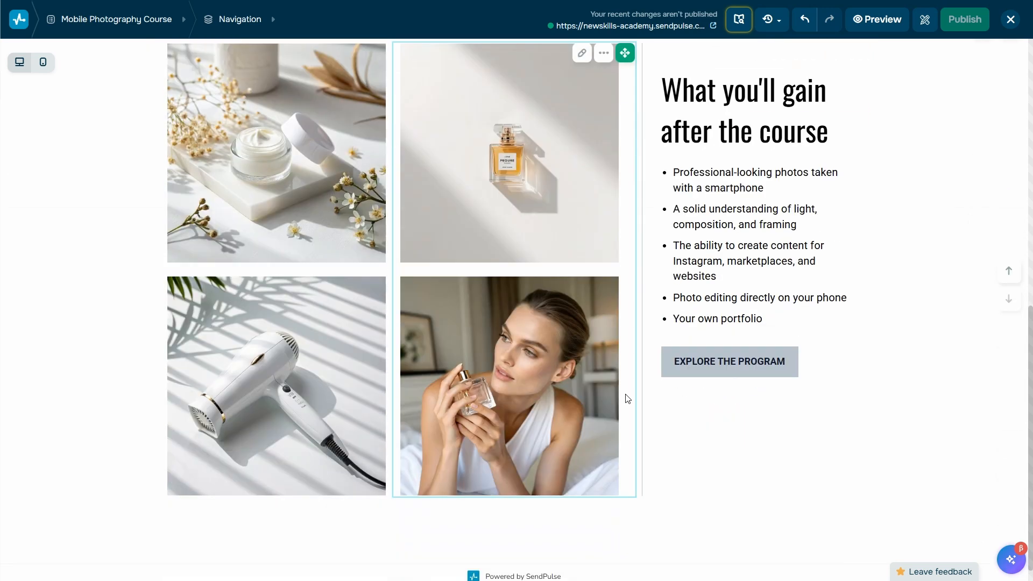
pyautogui.click(515, 561)
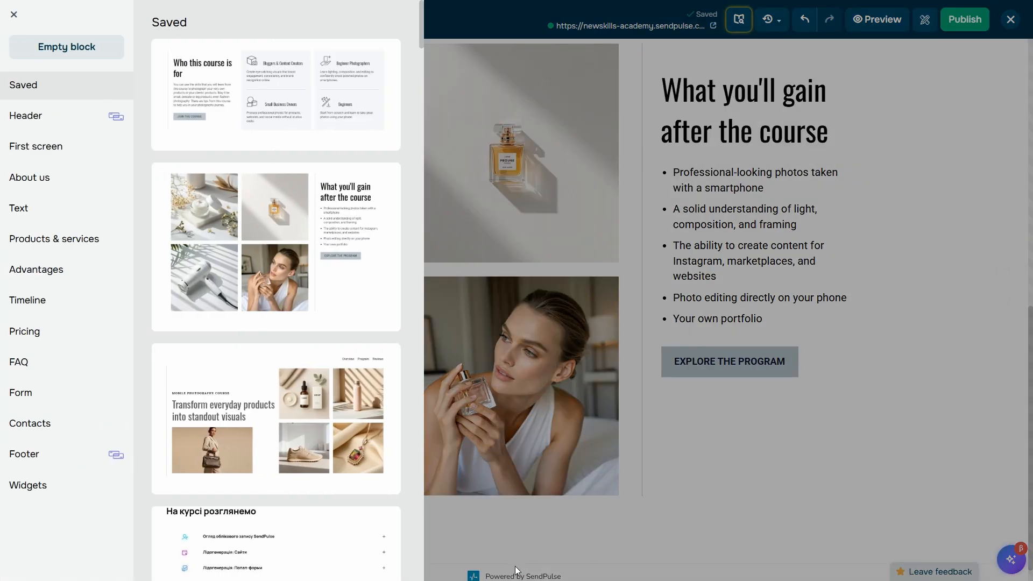
# In the site styles, open and save the color palette, and set the paragraph font size to 19 px.
pyautogui.click(925, 19)
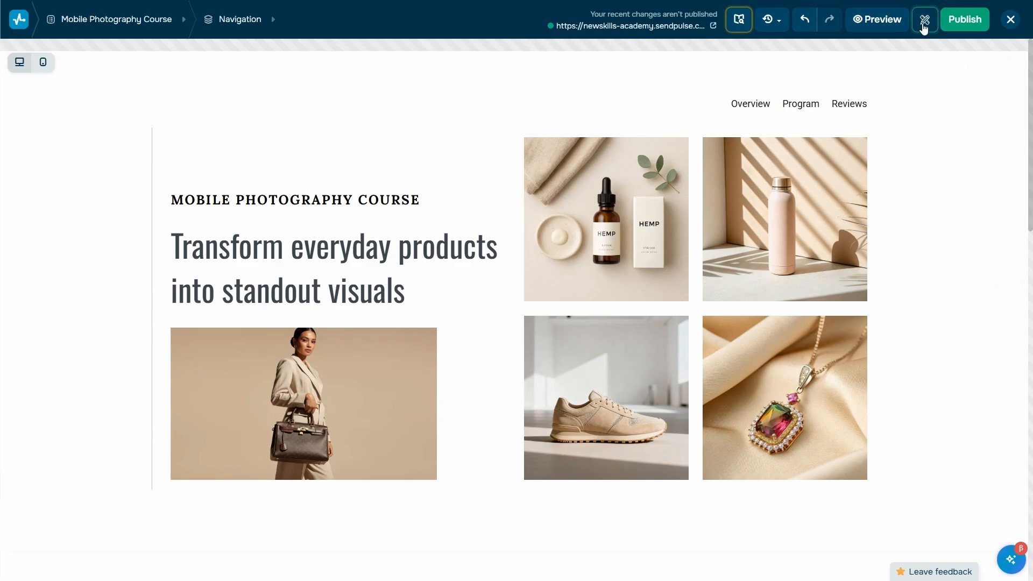
pyautogui.click(985, 171)
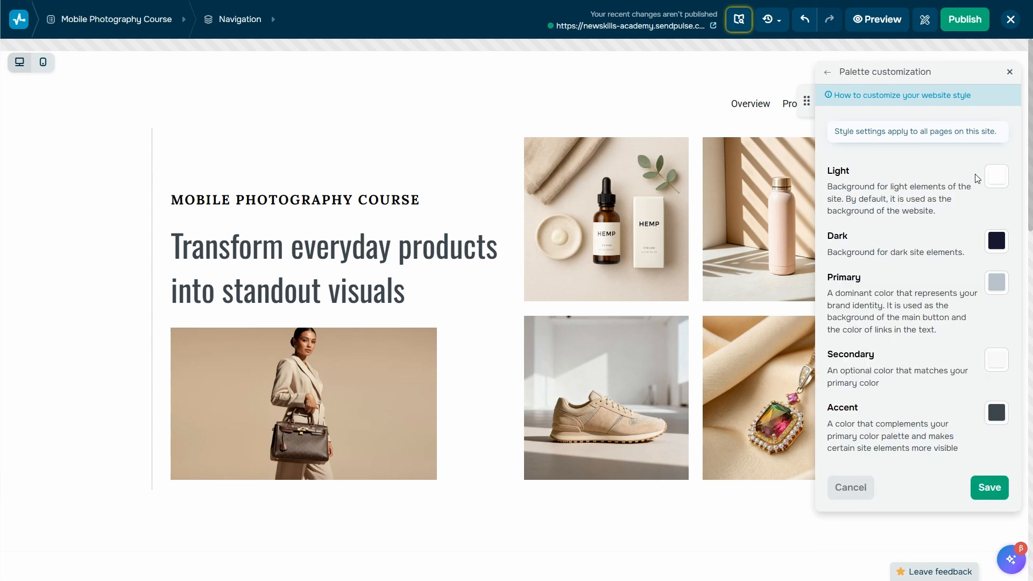
pyautogui.click(989, 488)
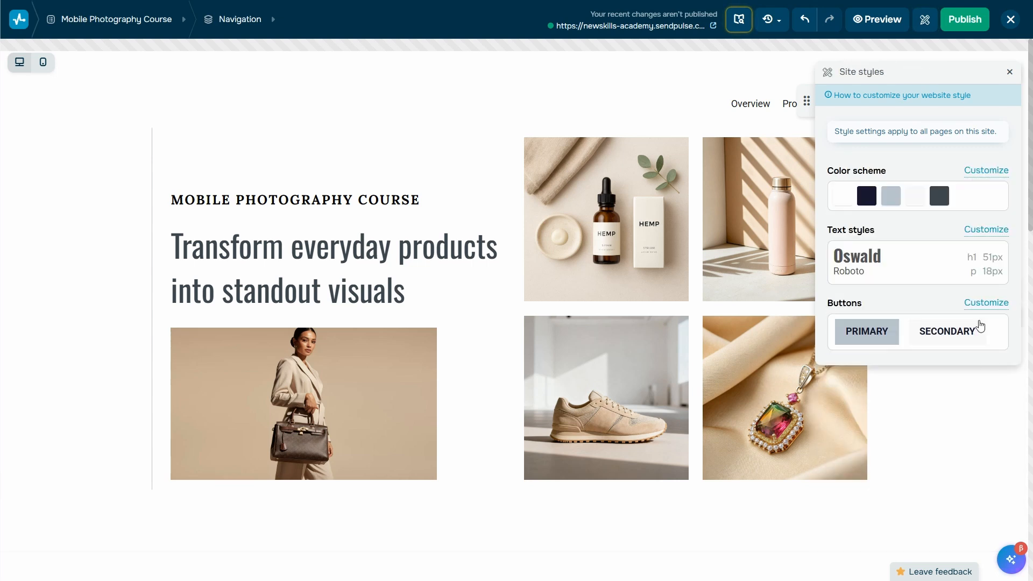
pyautogui.click(981, 230)
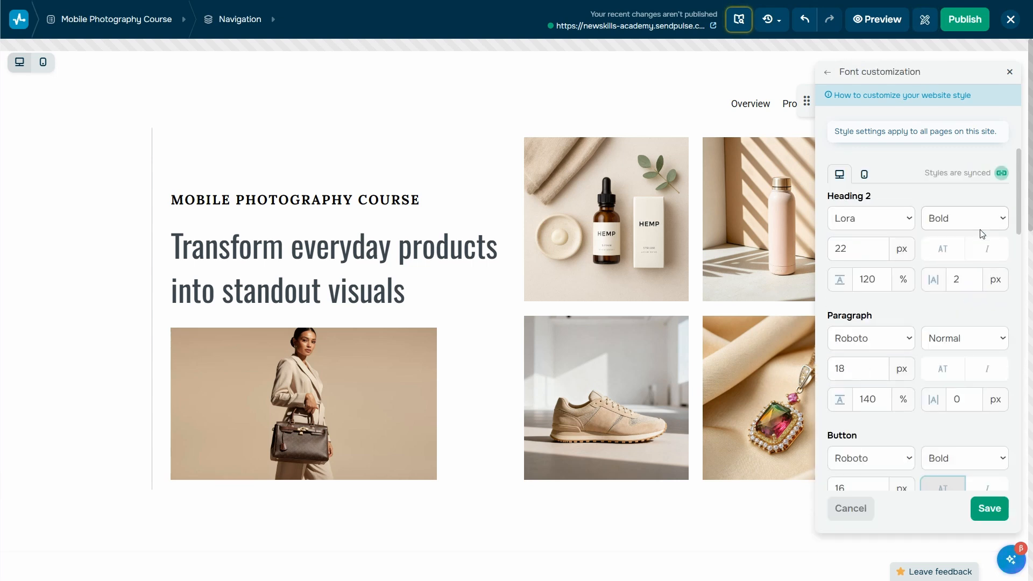
pyautogui.click(881, 372)
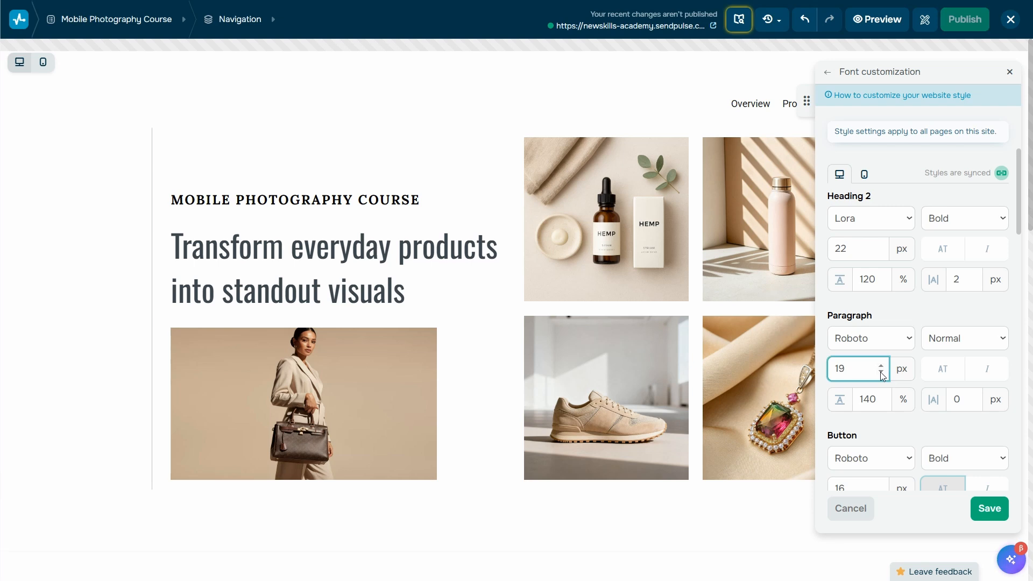
pyautogui.click(989, 508)
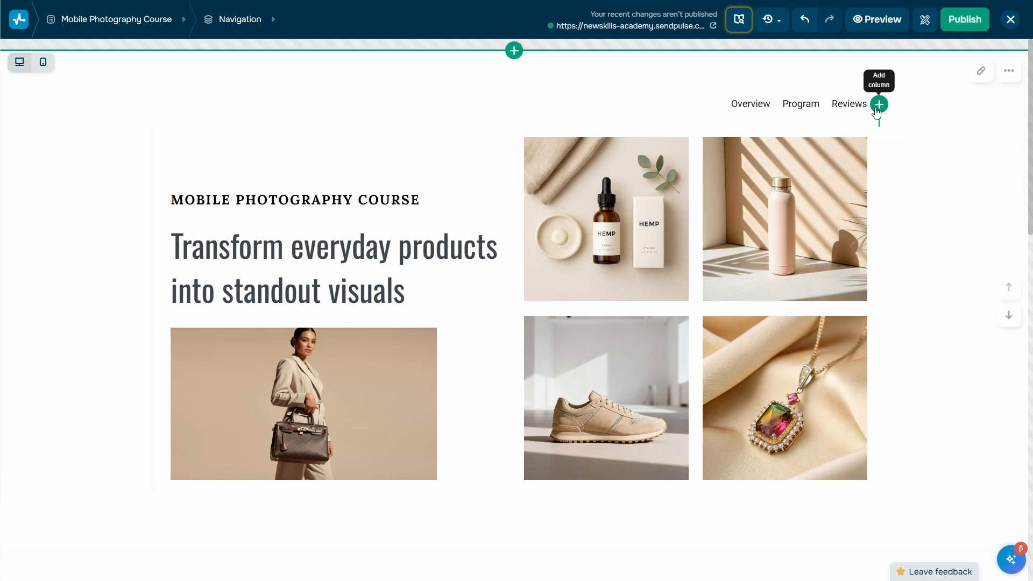
# Add a Login widget in a new column beside the header menu and display only its Sign In form.
pyautogui.click(877, 104)
pyautogui.click(693, 138)
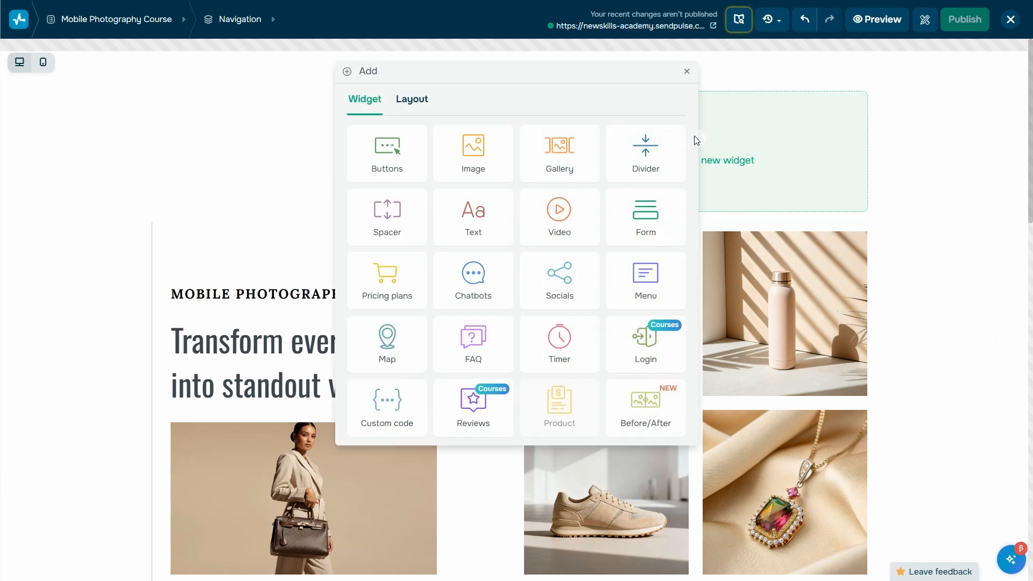
pyautogui.click(662, 357)
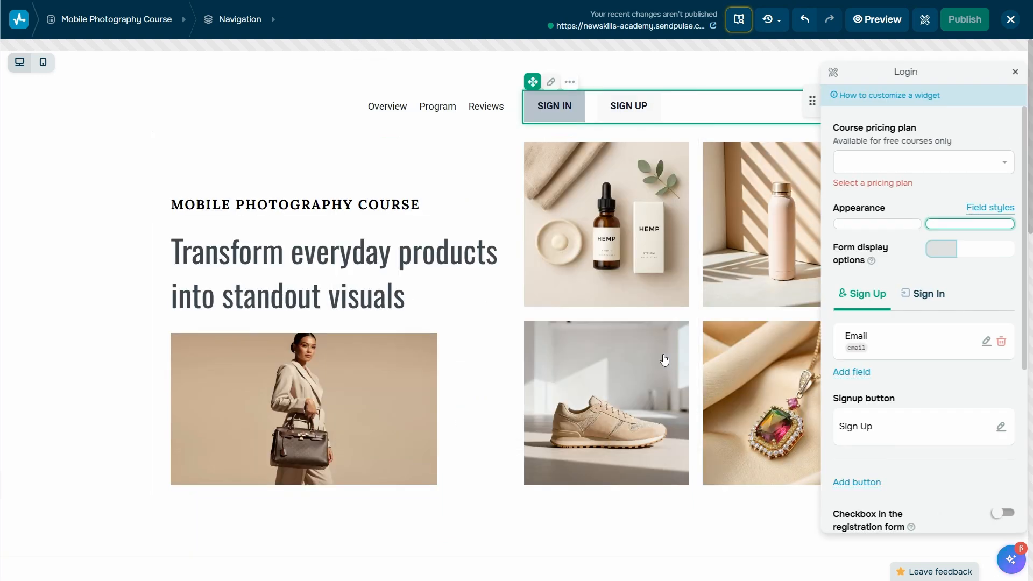
pyautogui.click(992, 277)
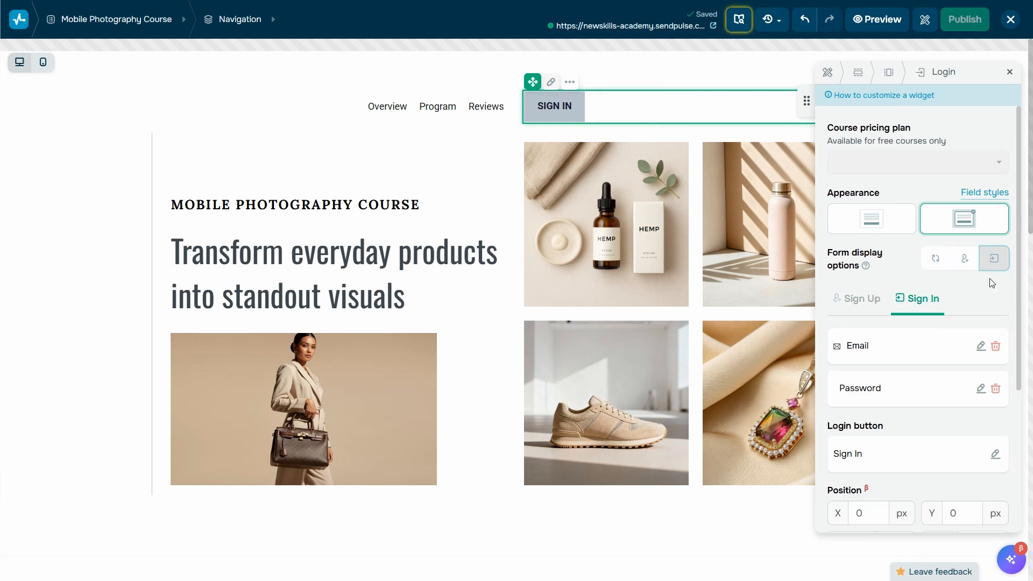
# Set the Login widget's Sign In button to size S and align the widget to the right.
pyautogui.scroll(-3, 988, 285)
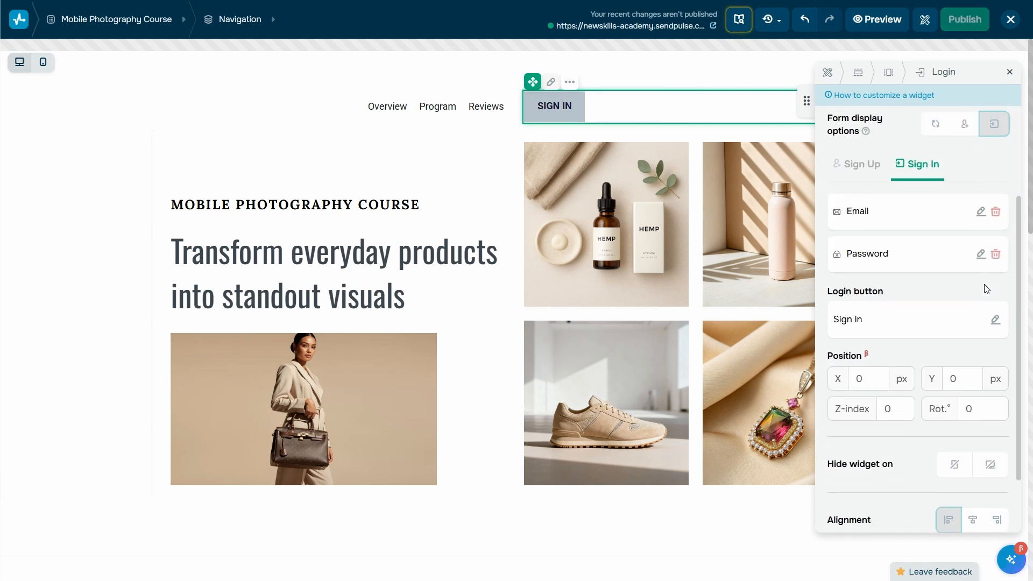
pyautogui.click(995, 320)
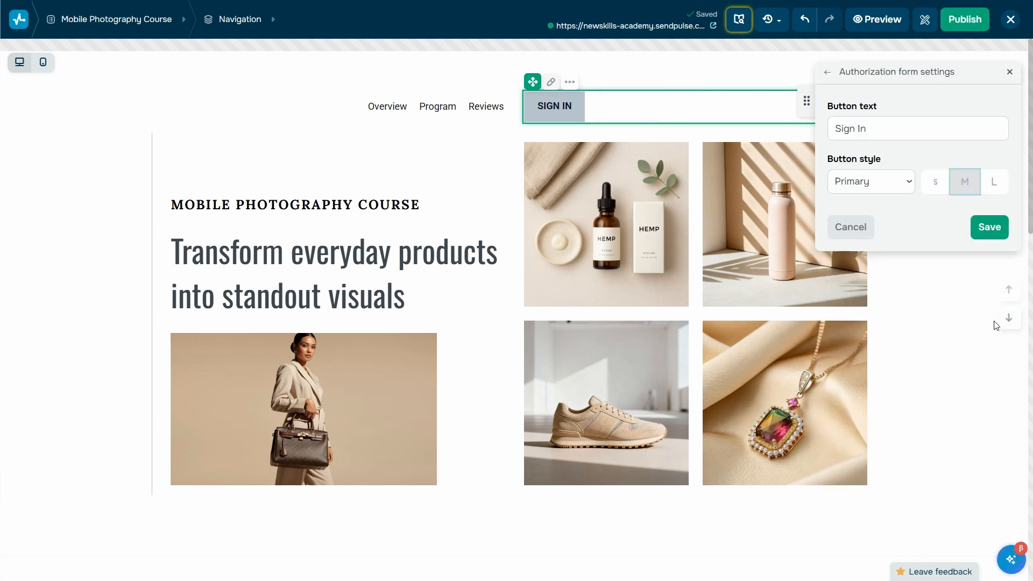
pyautogui.click(936, 182)
pyautogui.click(987, 228)
pyautogui.scroll(-4, 938, 349)
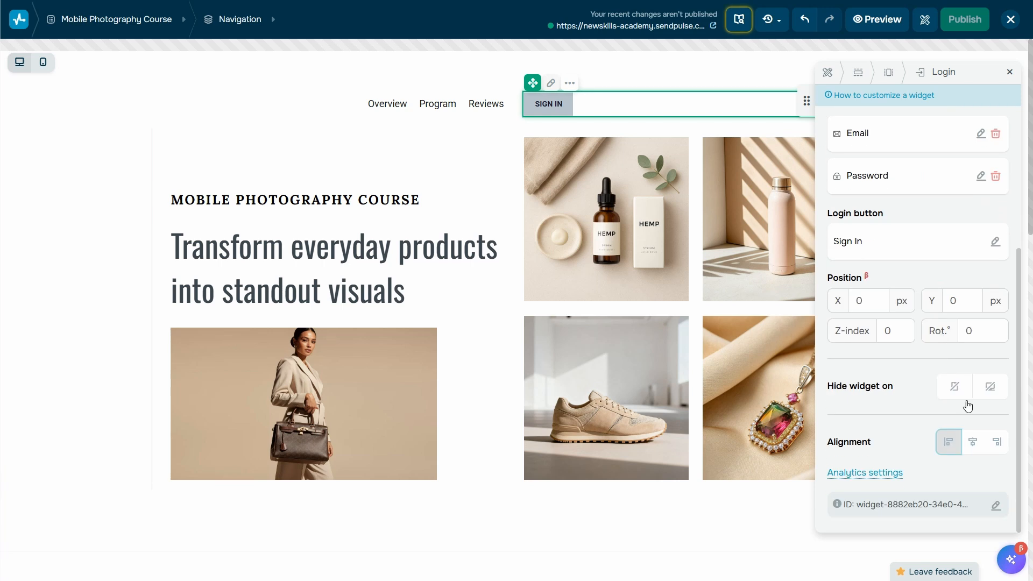
pyautogui.click(996, 442)
pyautogui.click(1009, 71)
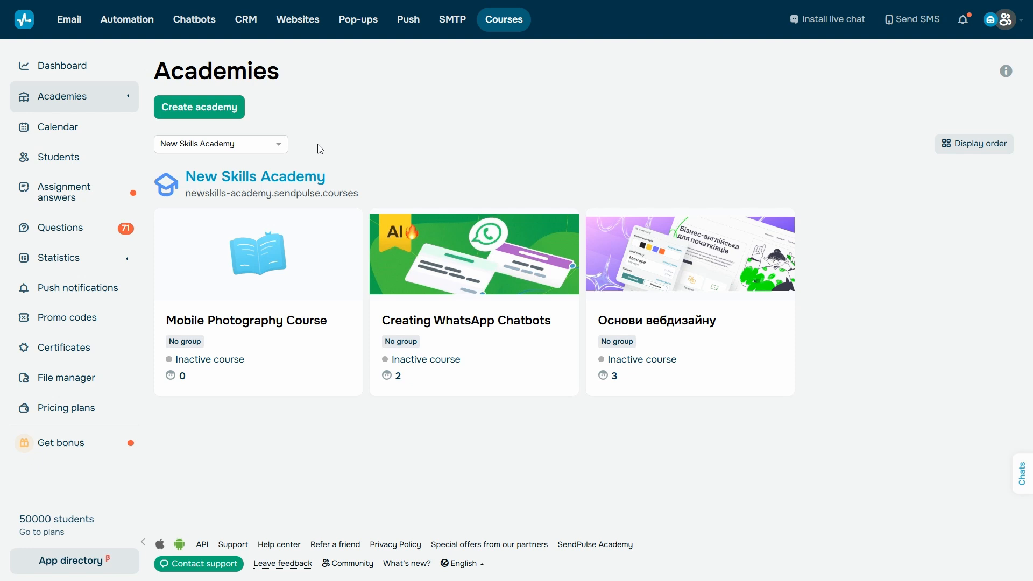
# Open New Skills Academy and unpublish its academy website.
pyautogui.click(313, 179)
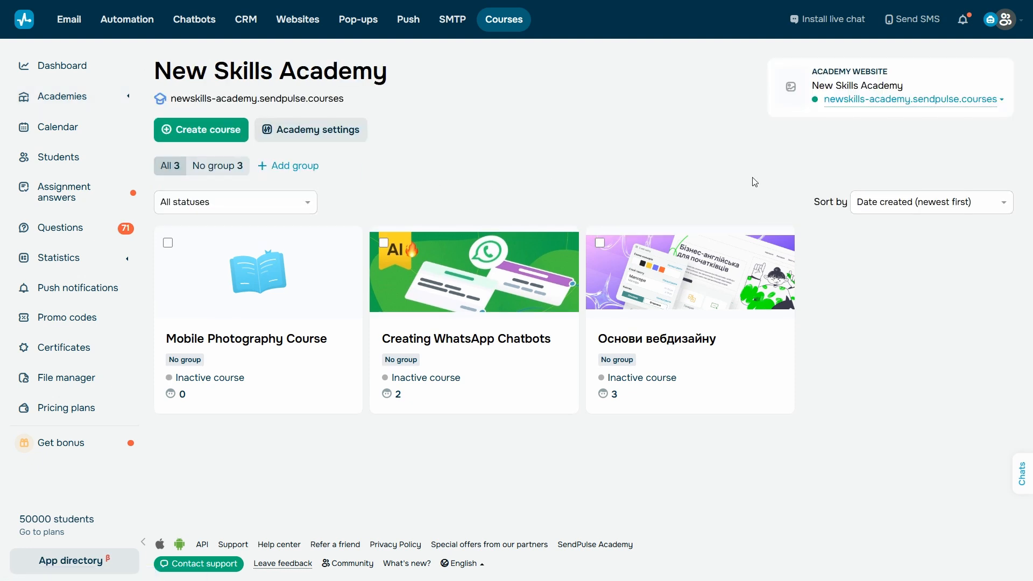
pyautogui.click(983, 106)
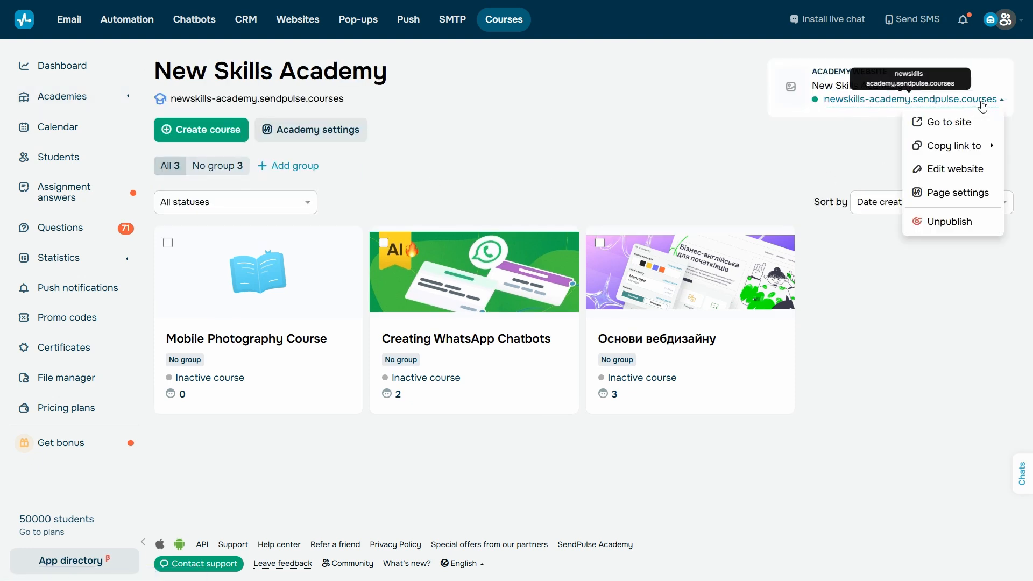
pyautogui.click(980, 228)
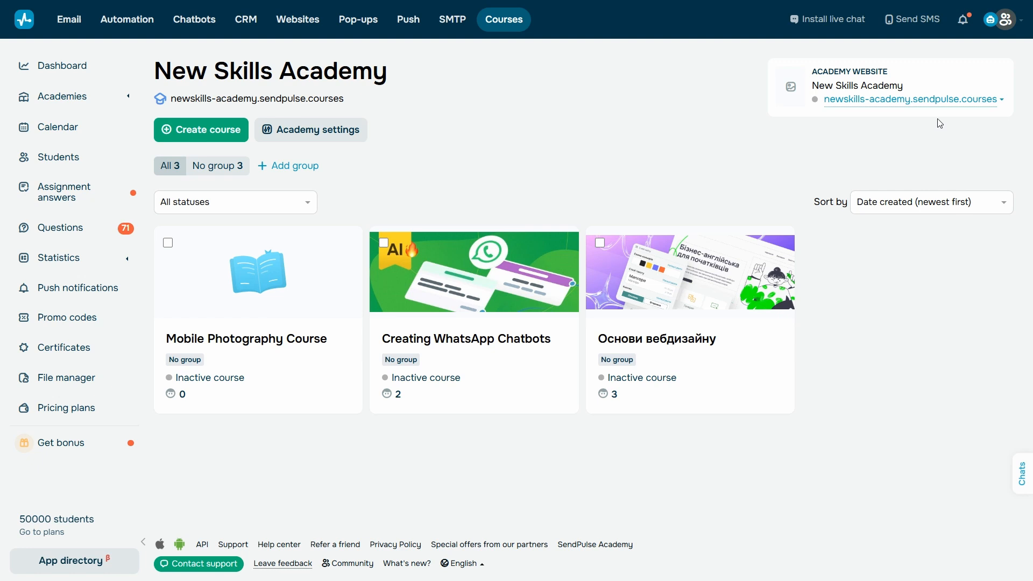
# In the academy website's page settings, copy the A record IP address and add the domain newskills-academy.com.
pyautogui.click(982, 106)
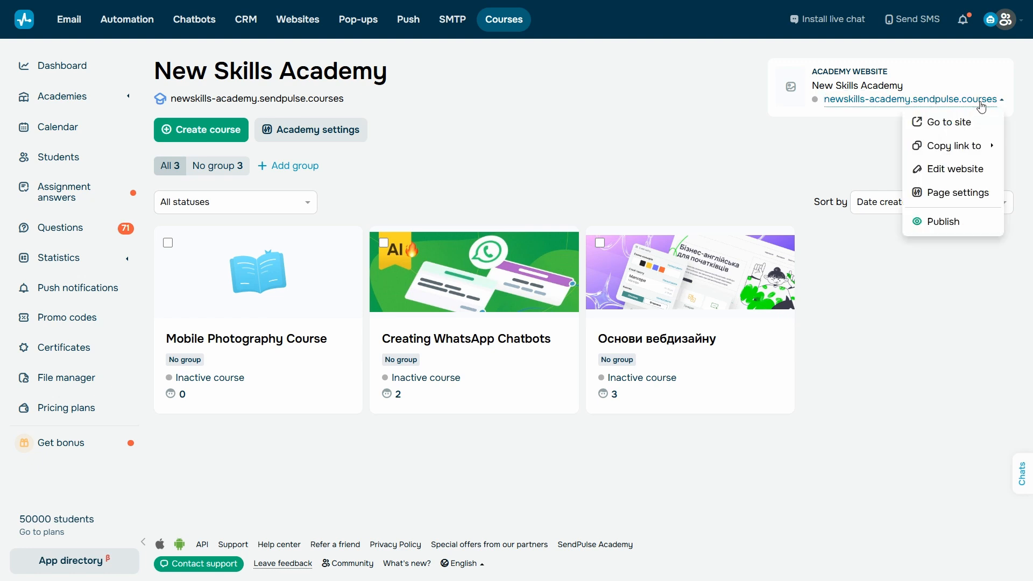
pyautogui.click(988, 196)
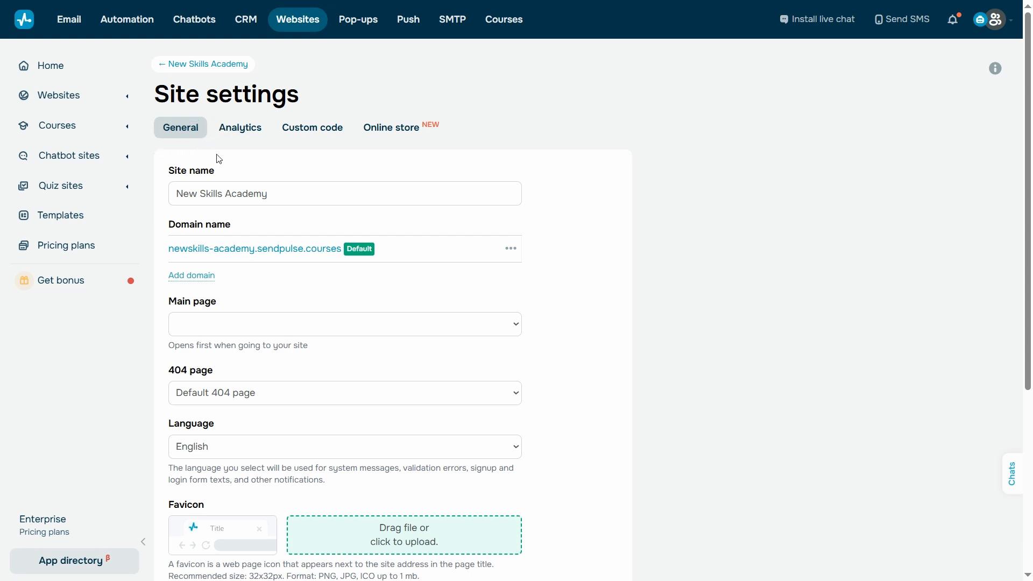
pyautogui.click(212, 278)
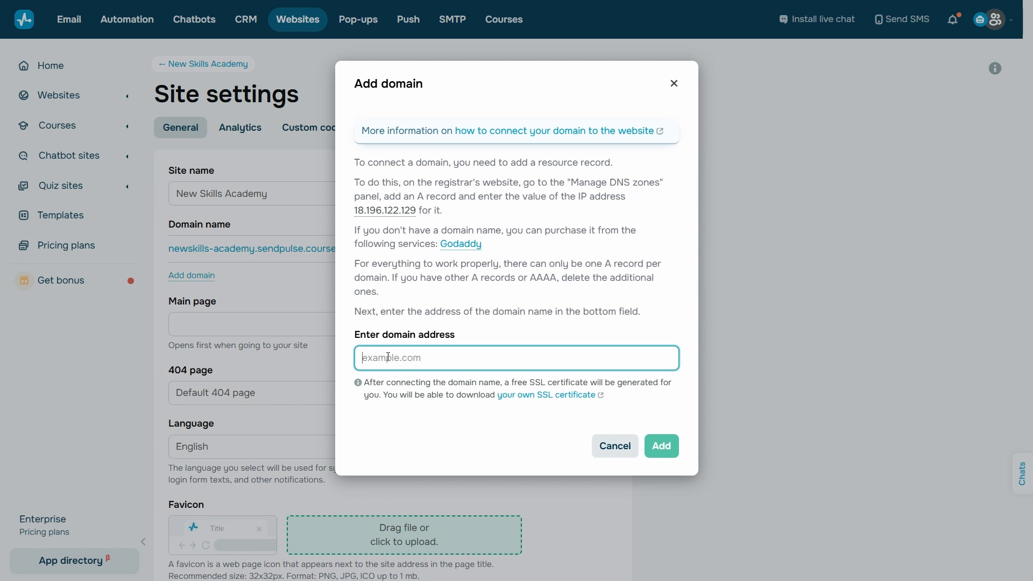
pyautogui.write('newskills-academy.com')
pyautogui.click(415, 414)
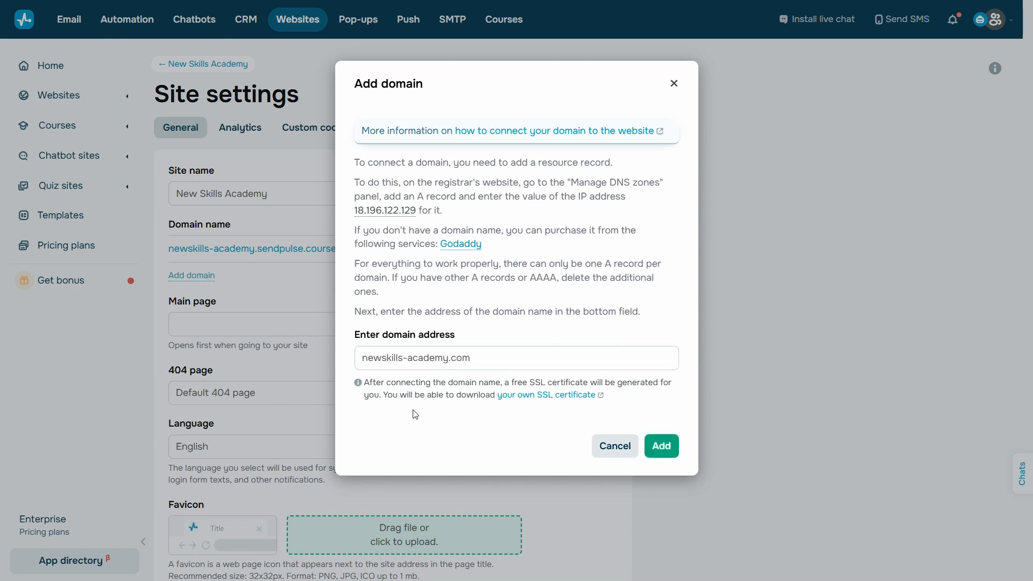
pyautogui.click(402, 214)
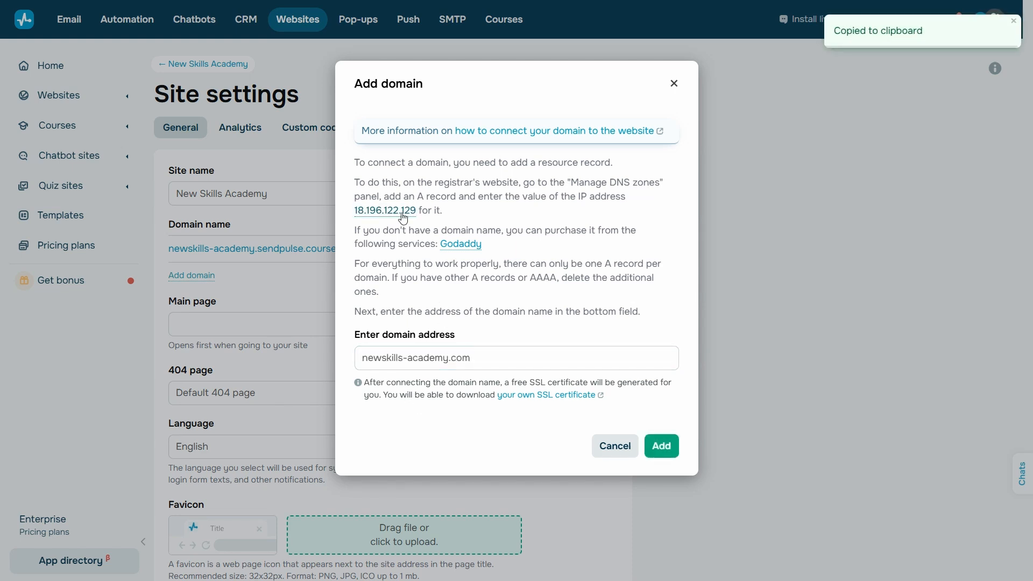
pyautogui.click(659, 457)
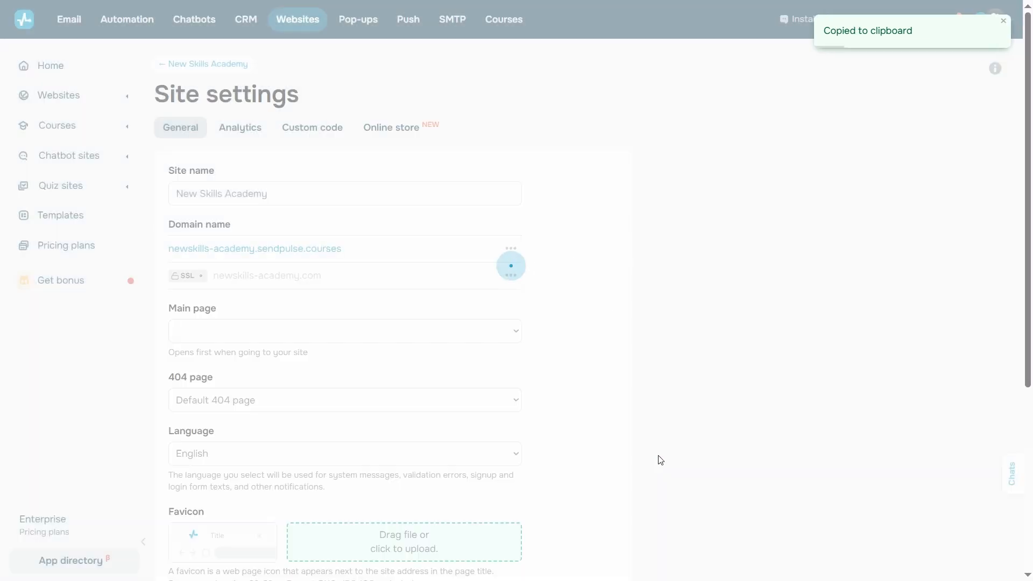
pyautogui.moveTo(204, 282)
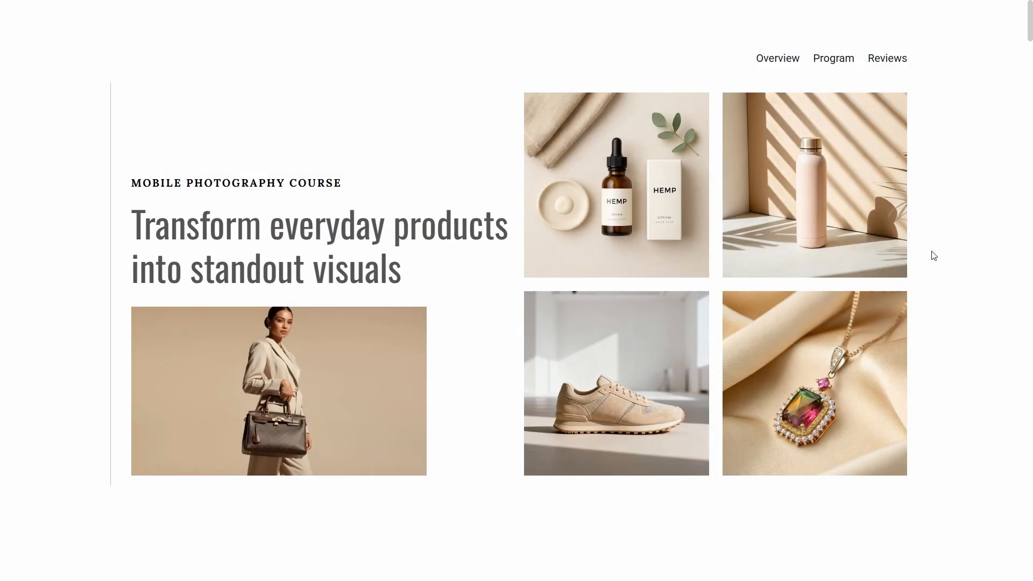
# Look through the blocks of the existing photography course website and the preview of the Mobile Photography Course page.
pyautogui.scroll(-10, 933, 256)
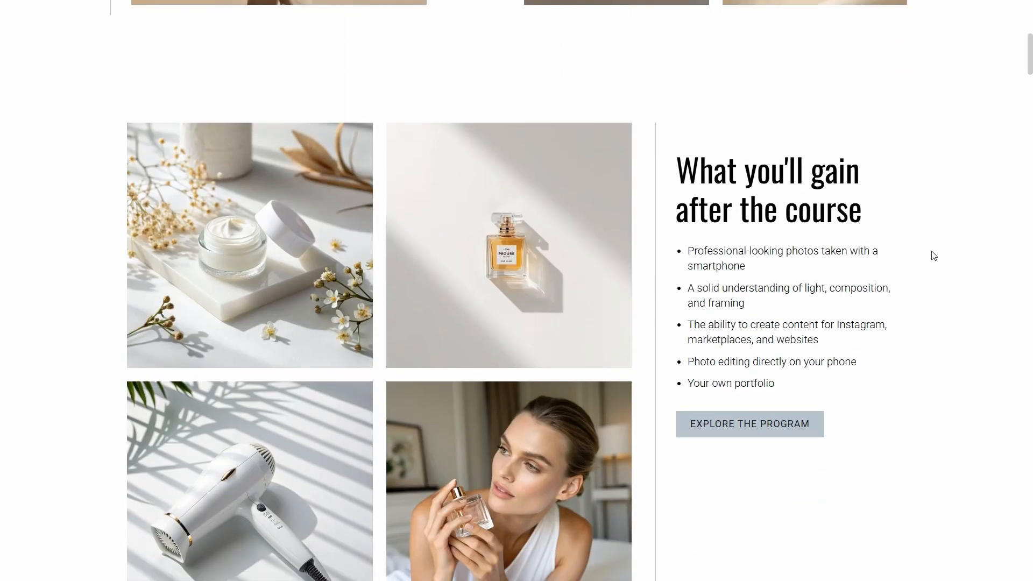
pyautogui.scroll(-6, 933, 255)
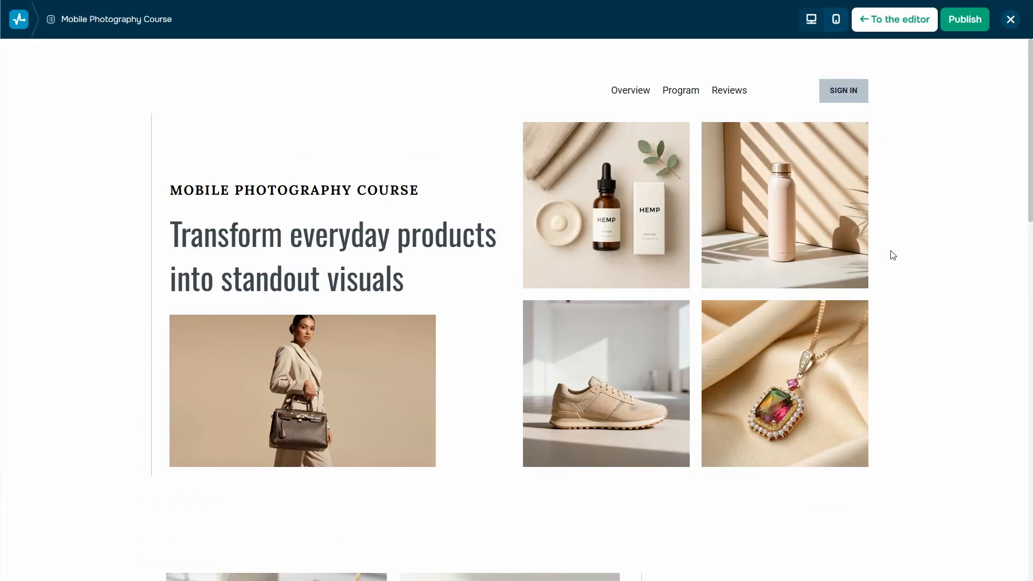
pyautogui.scroll(-10, 892, 255)
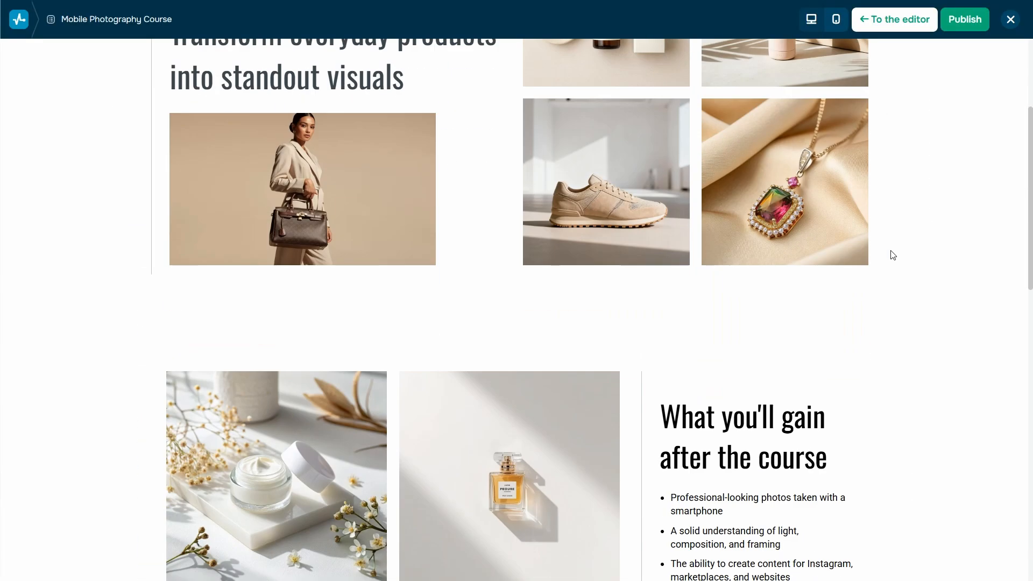
pyautogui.scroll(-4, 892, 255)
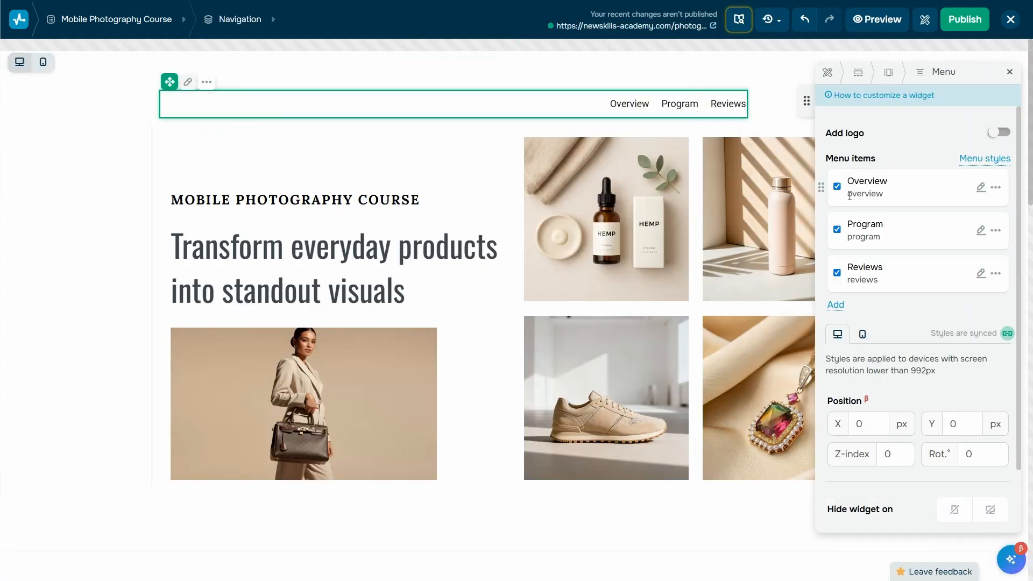
# Copy the Overview menu item's anchor "overview" and set it as the ID of the "Who this course is for" block.
pyautogui.moveTo(850, 196); pyautogui.dragTo(894, 199)
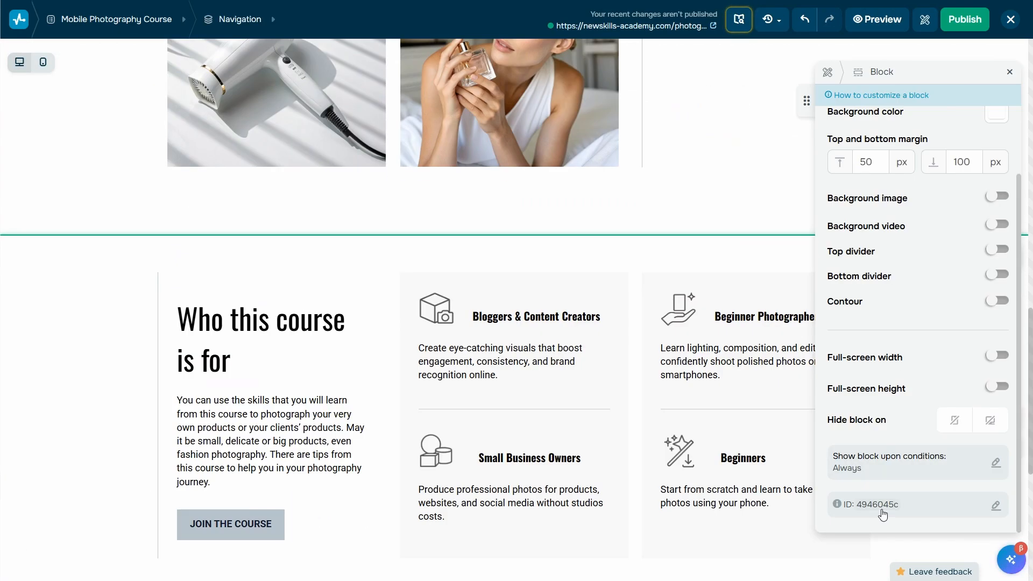
pyautogui.click(996, 507)
pyautogui.moveTo(969, 511); pyautogui.dragTo(837, 507)
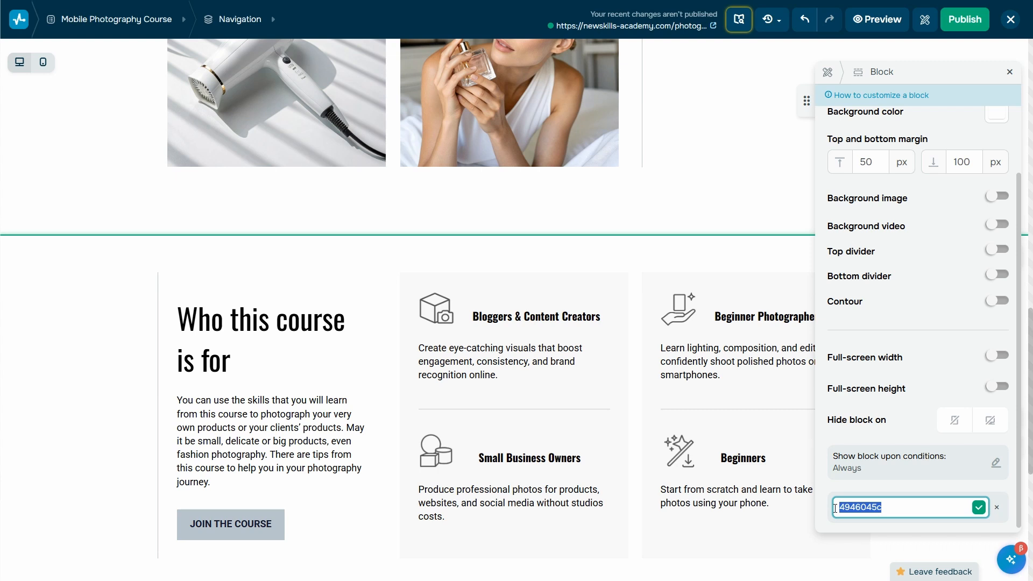
pyautogui.hotkey('ctrl', 'v')
pyautogui.click(978, 508)
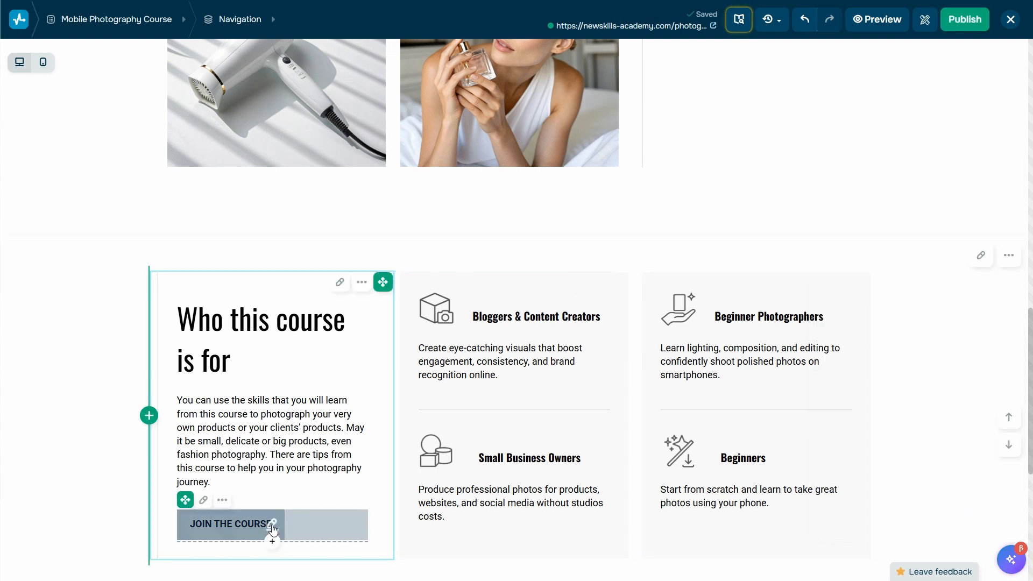
# Link the Join the Course button in the "Who this course is for" block to the anchor "price" and save it.
pyautogui.click(272, 529)
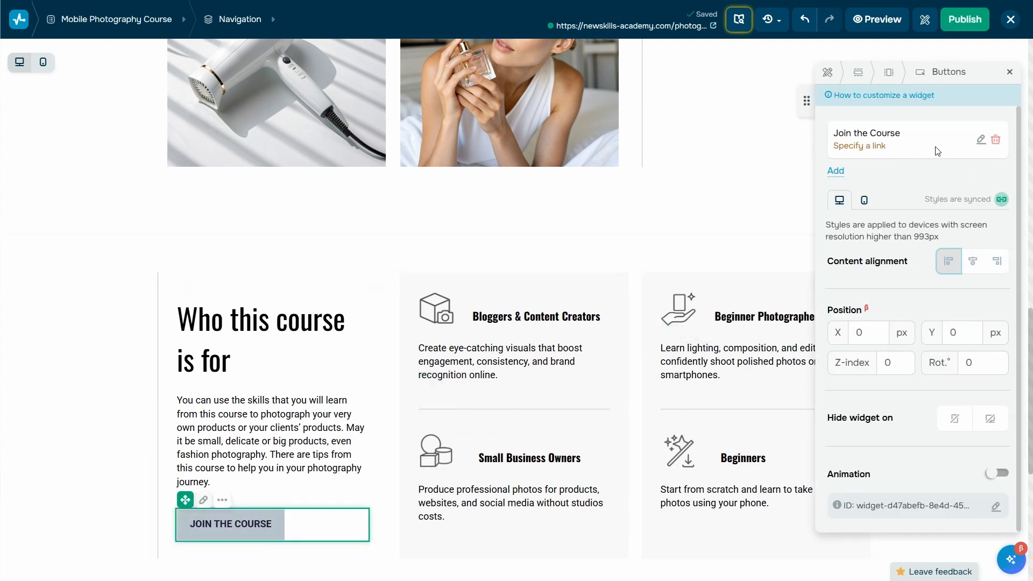
pyautogui.click(981, 140)
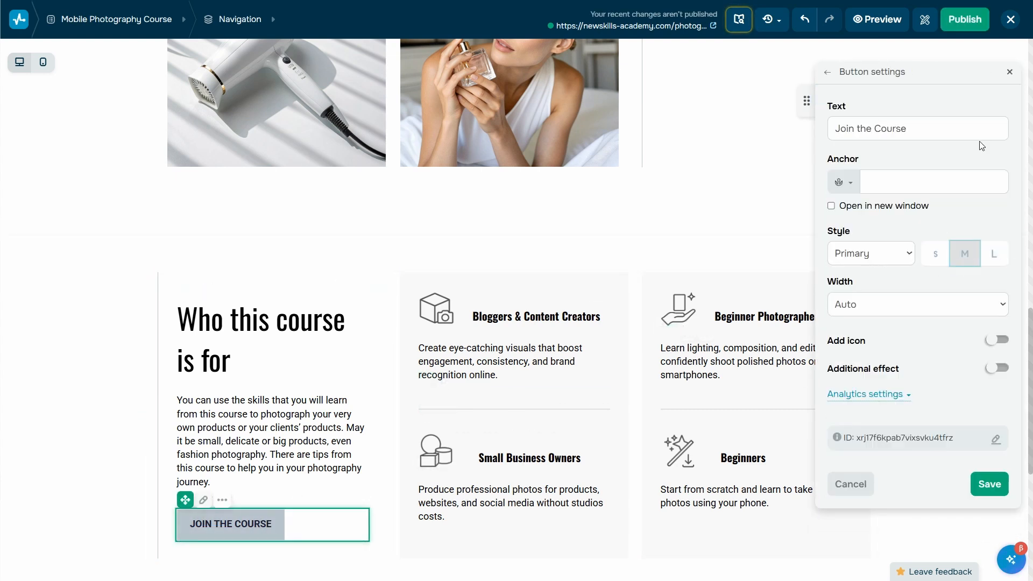
pyautogui.click(871, 182)
pyautogui.write('price')
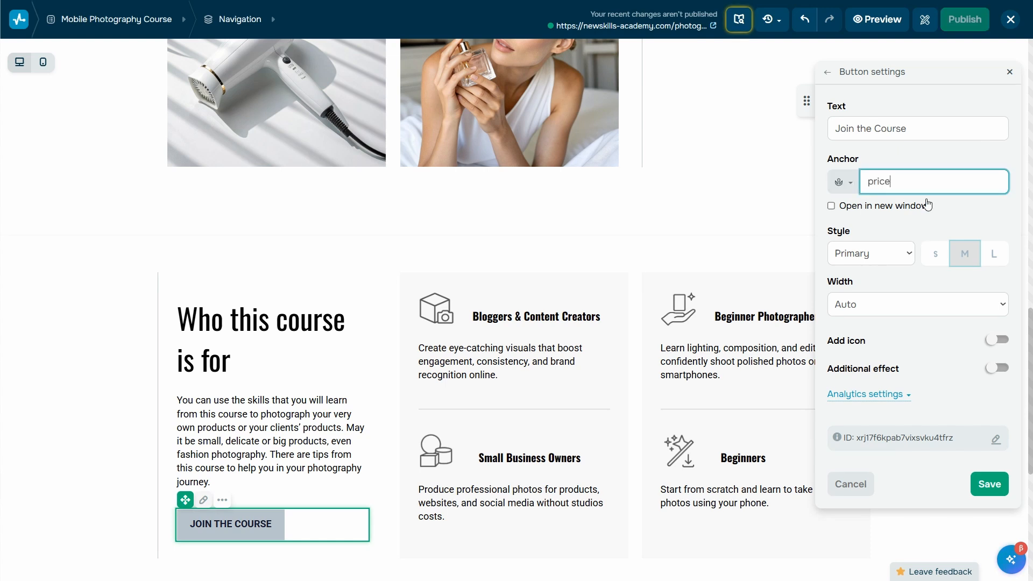
pyautogui.click(957, 209)
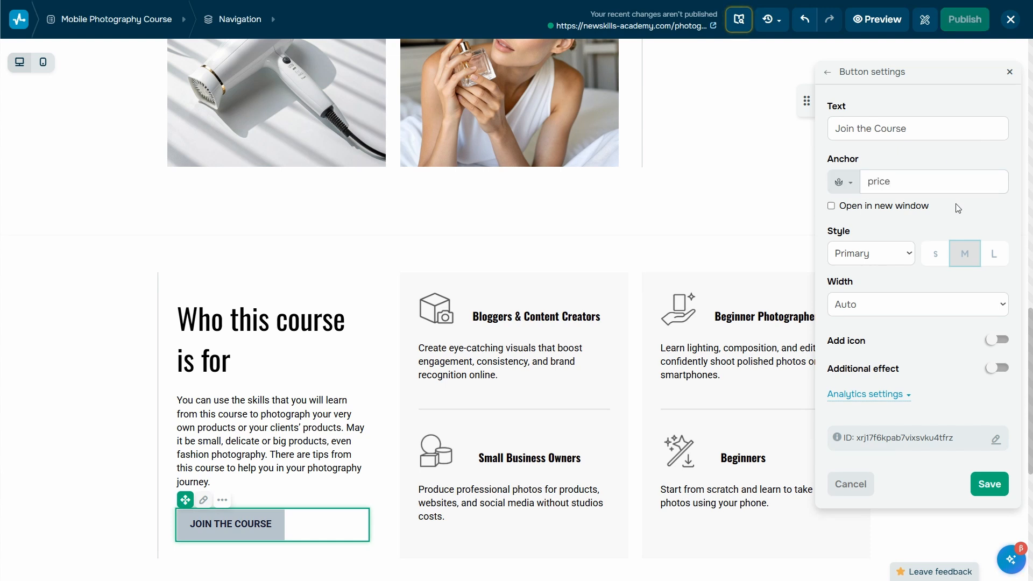
pyautogui.click(992, 490)
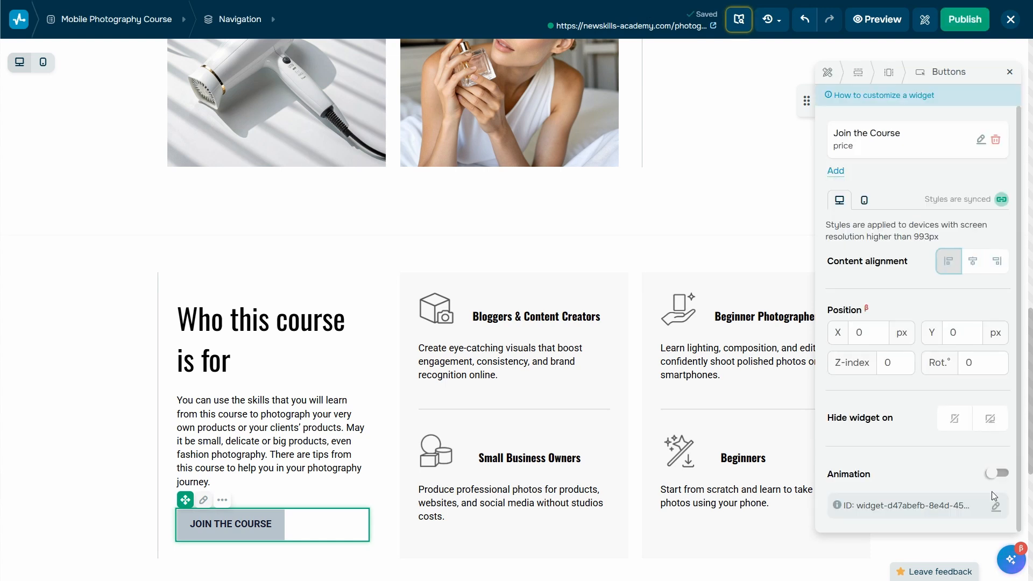
pyautogui.click(1010, 72)
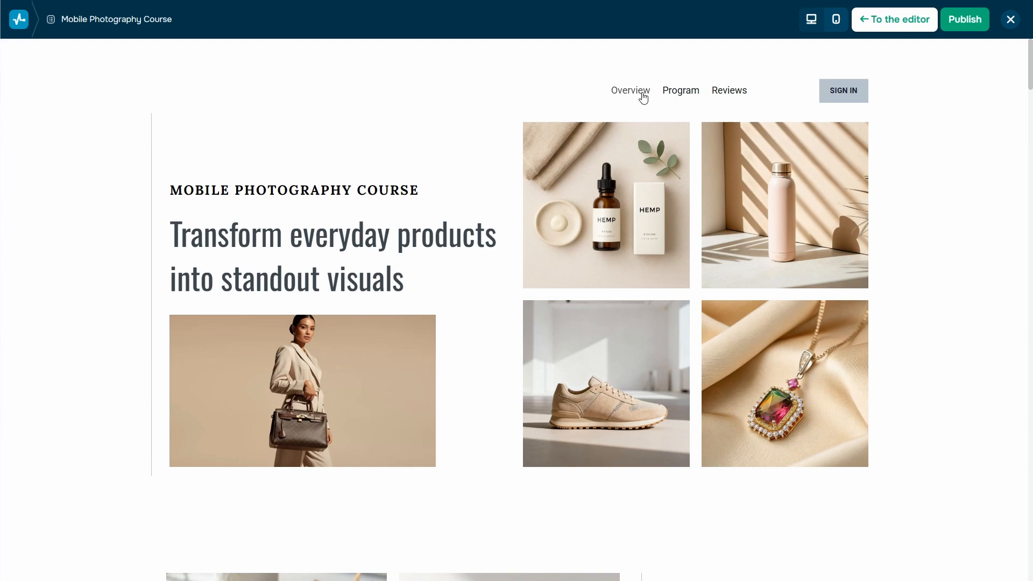
# Test the Overview menu link and the Join the Course button link in the page preview.
pyautogui.click(642, 93)
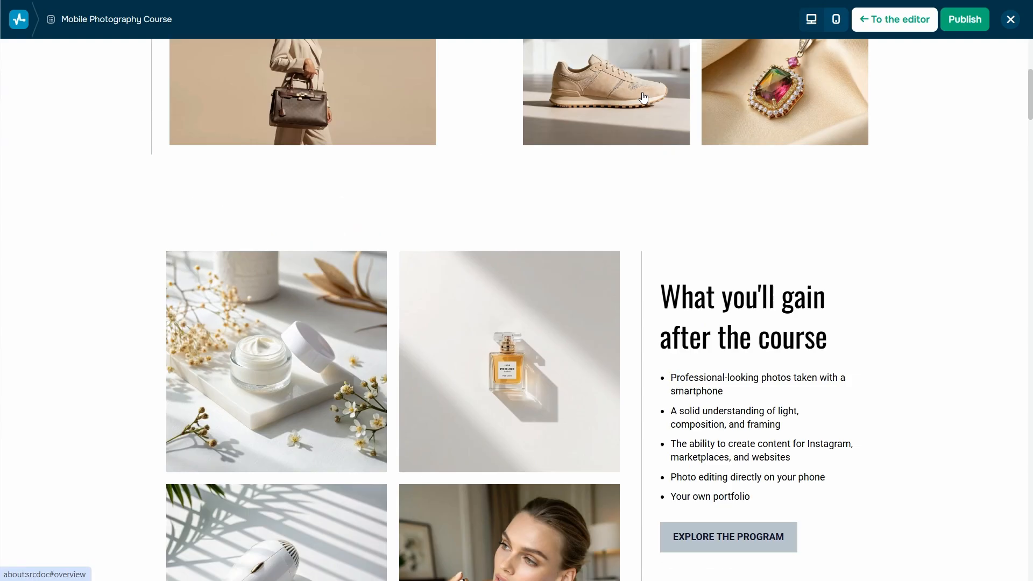
pyautogui.click(265, 332)
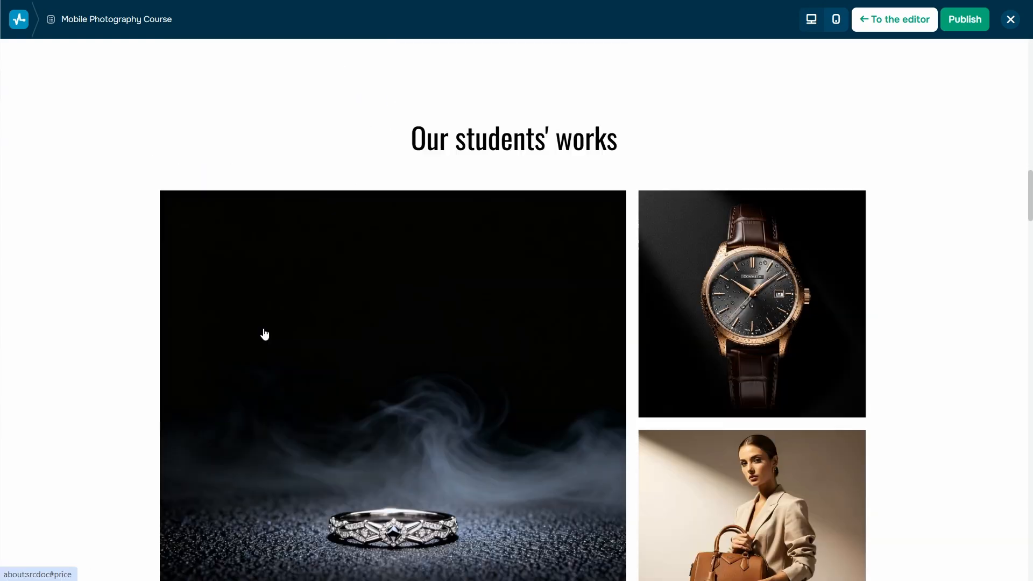